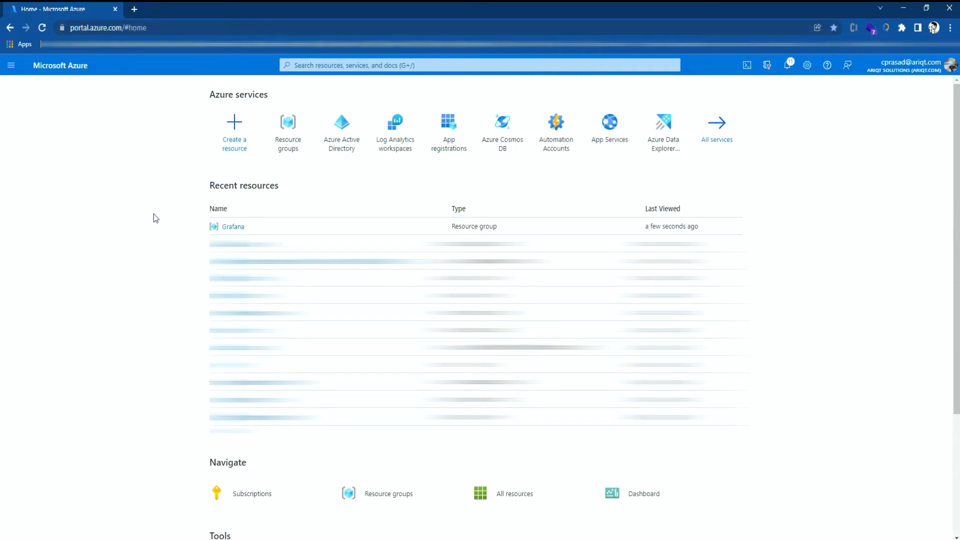
# Open the site of the grafana-blog app service from the Grafana resource group and go to its data source configuration.
pyautogui.moveTo(282, 149)
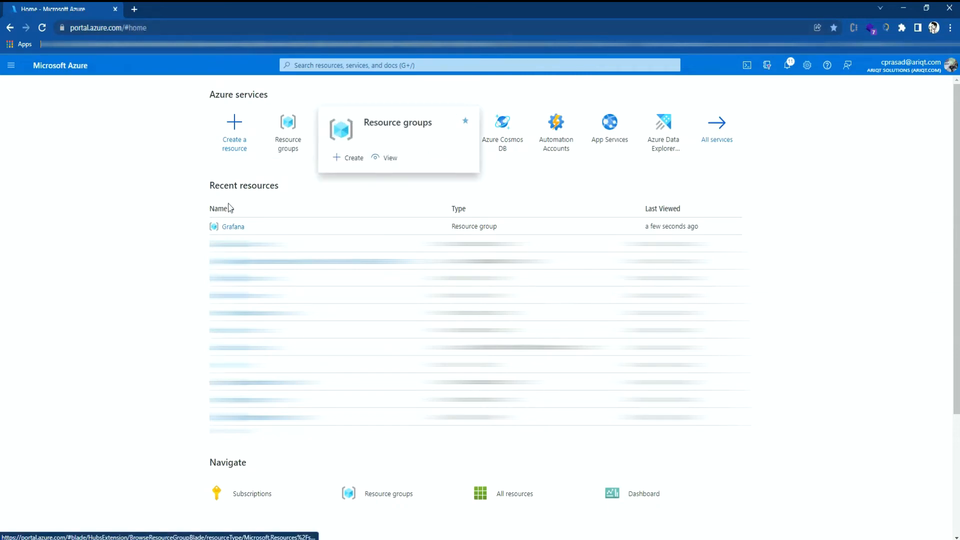
pyautogui.click(282, 158)
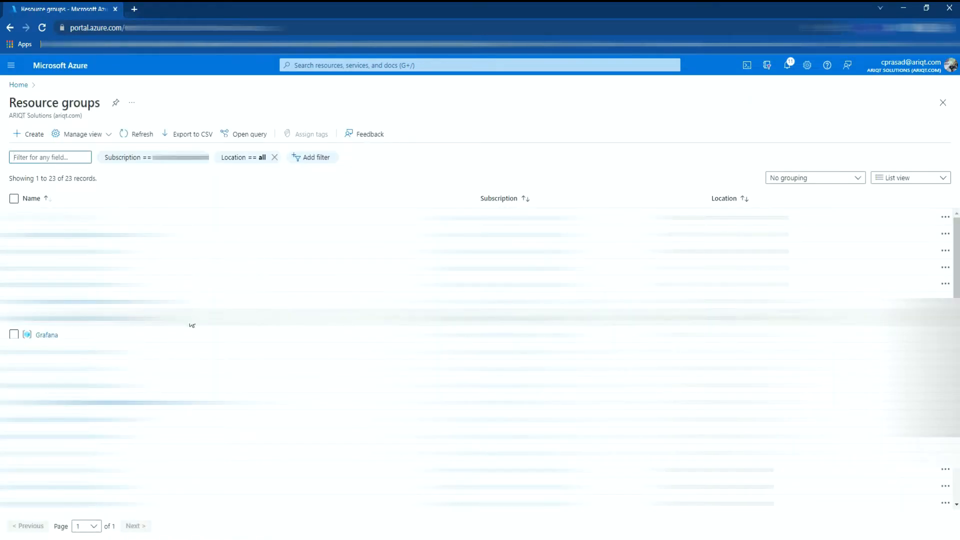
pyautogui.click(52, 335)
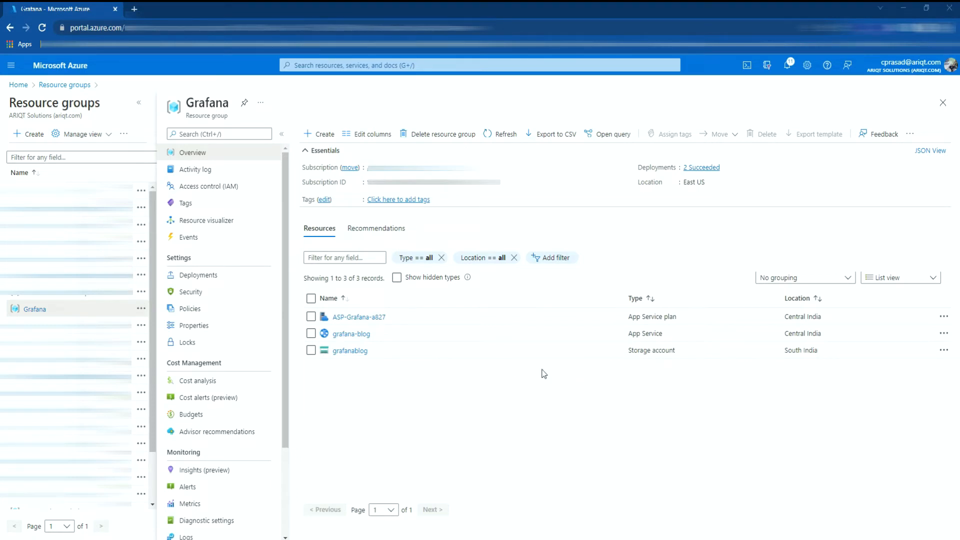
pyautogui.click(356, 339)
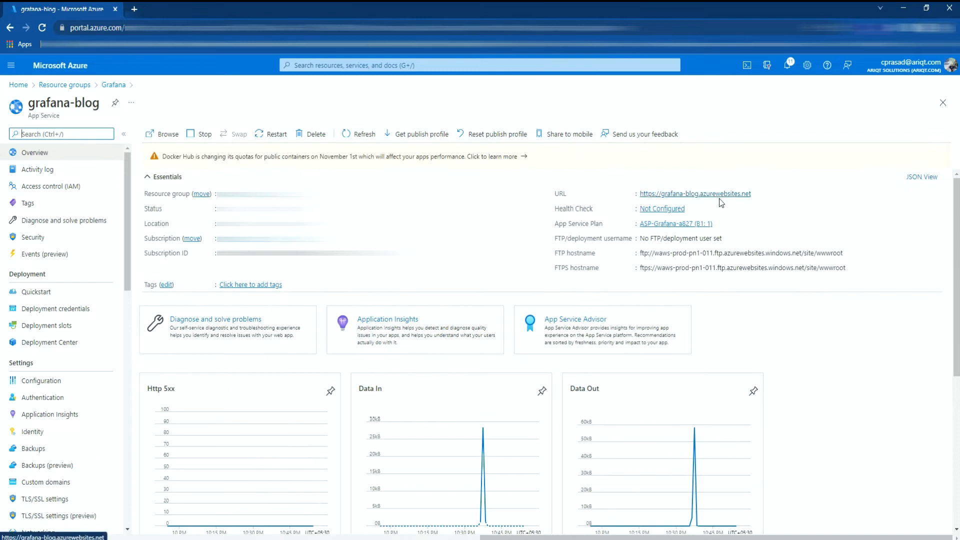
pyautogui.click(722, 195)
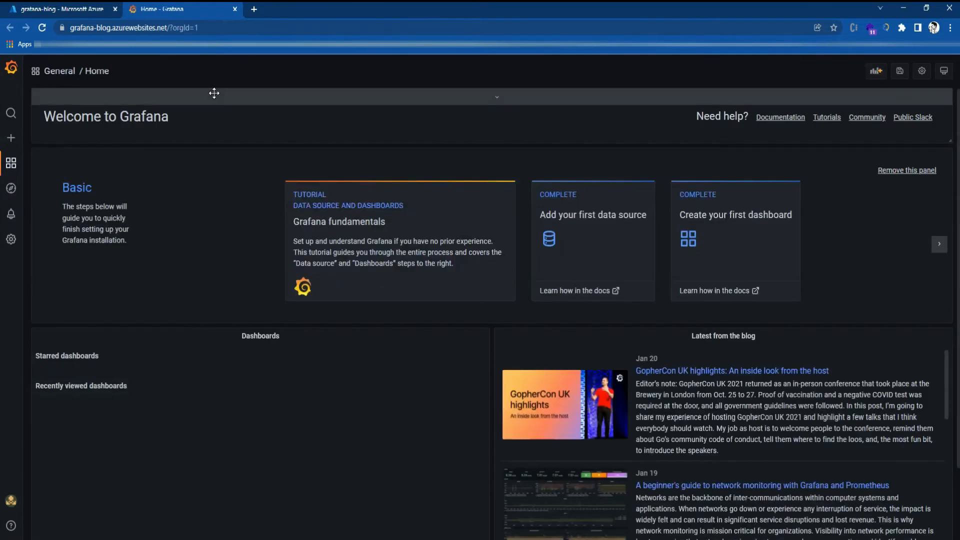
pyautogui.moveTo(17, 242)
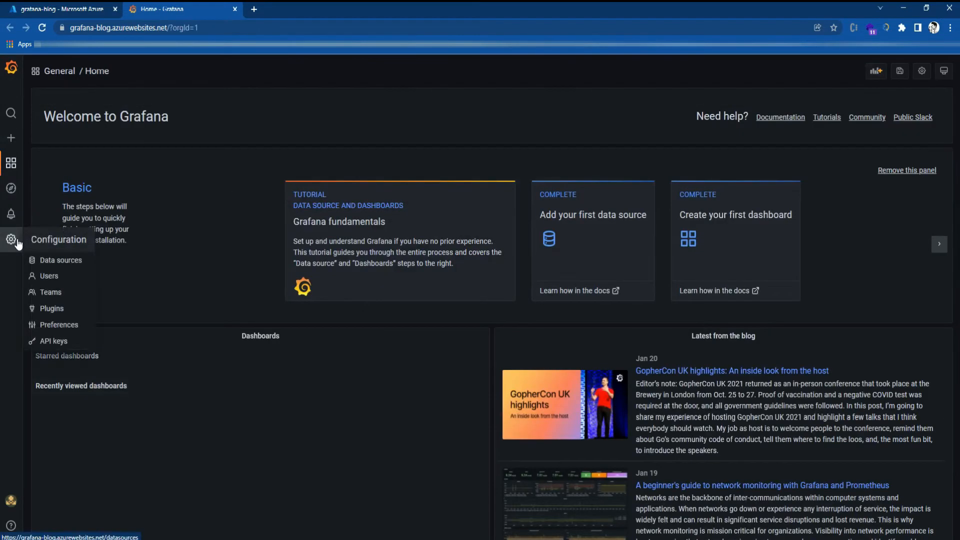
pyautogui.click(52, 261)
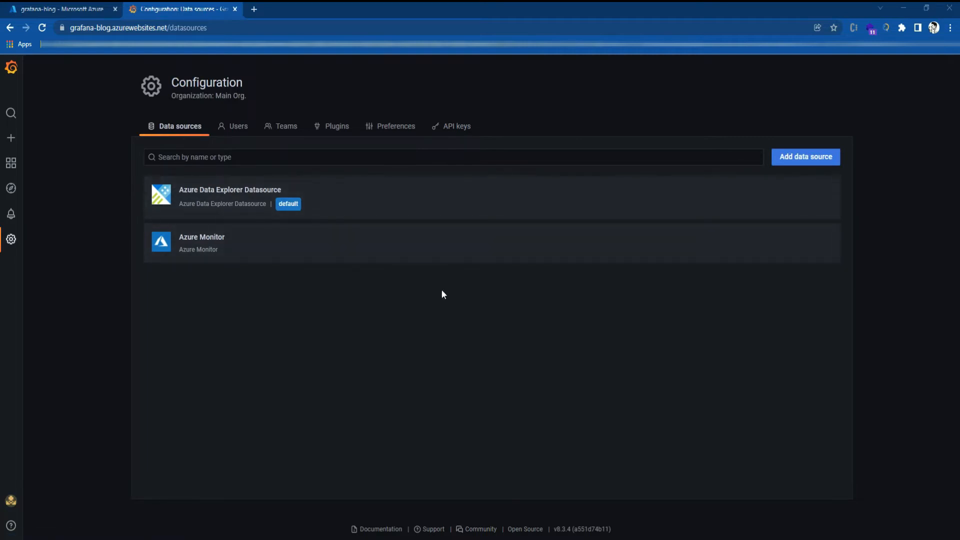
# Search the addable data source types for "azure" and view the existing Azure Monitor data source's settings.
pyautogui.click(816, 164)
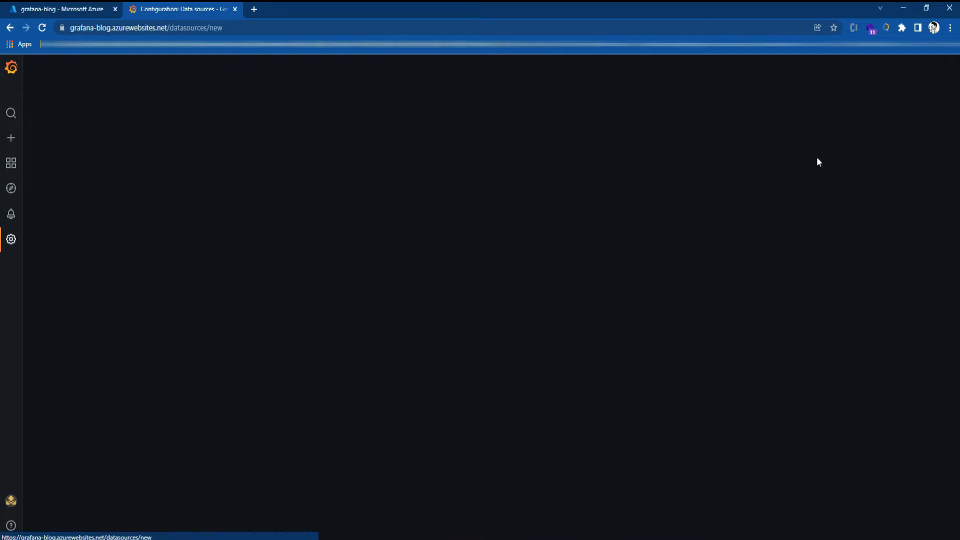
pyautogui.click(224, 136)
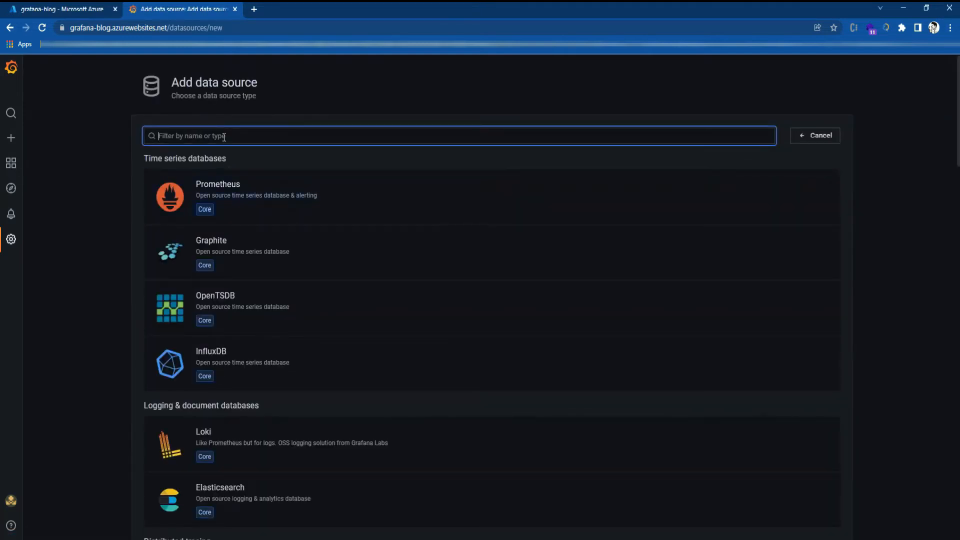
pyautogui.write('azure')
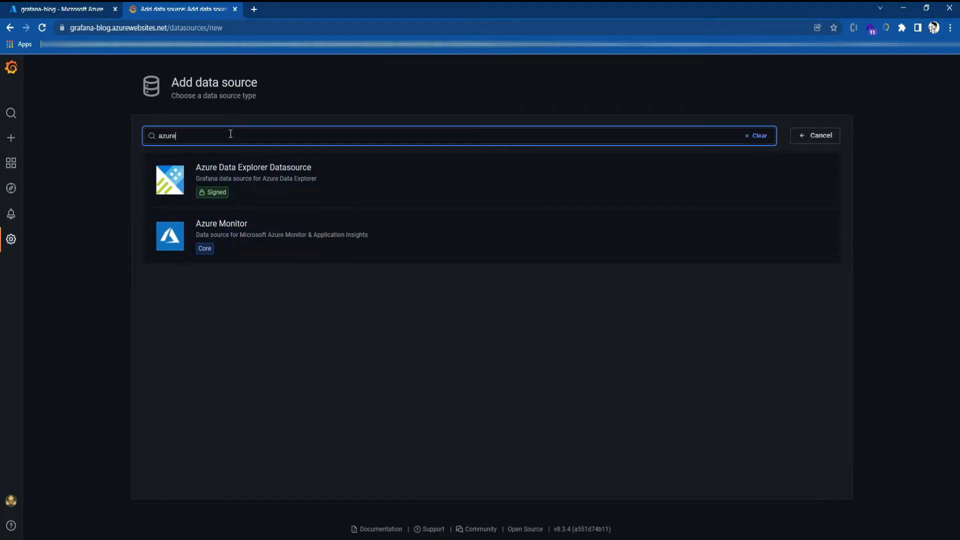
pyautogui.press('BackSpace')
pyautogui.press('BackSpace')
pyautogui.press('BackSpace')
pyautogui.press('BackSpace')
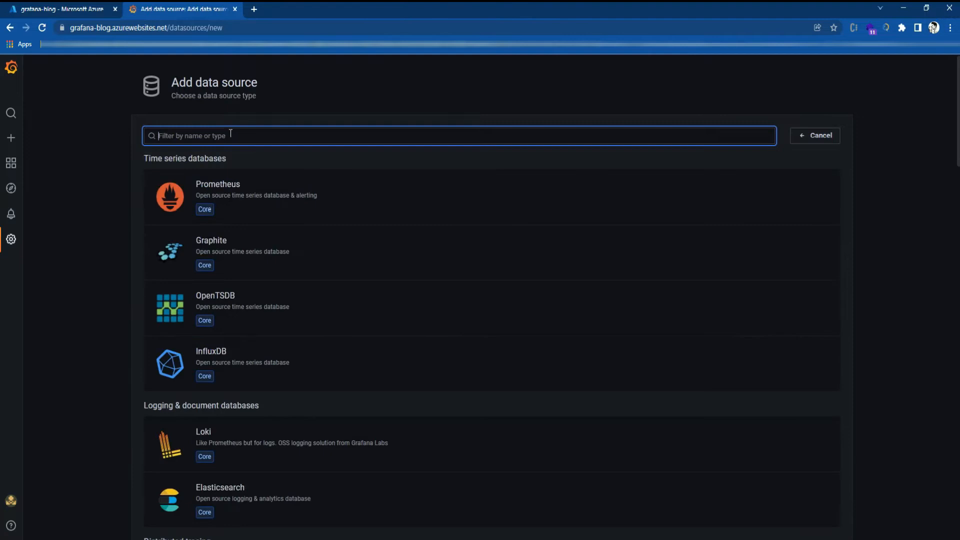
pyautogui.click(812, 135)
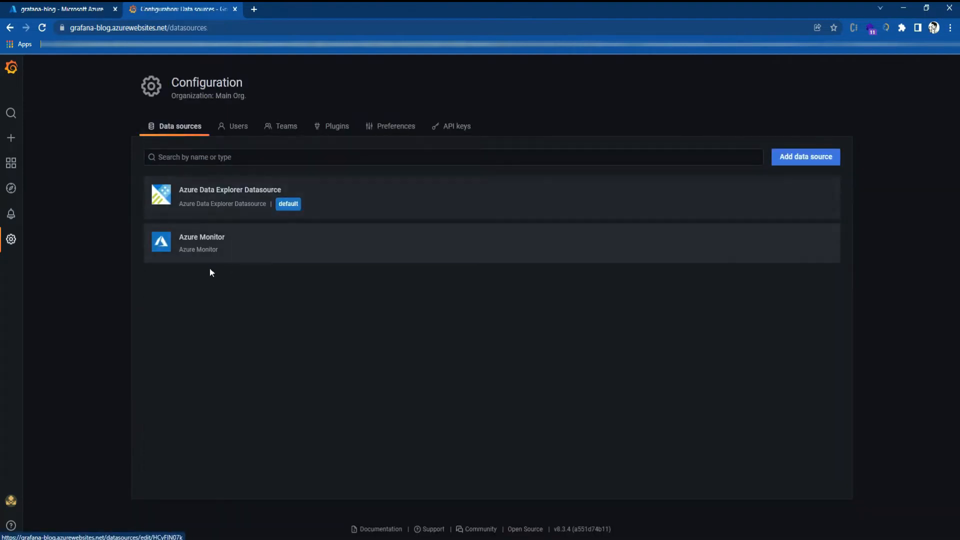
pyautogui.click(214, 248)
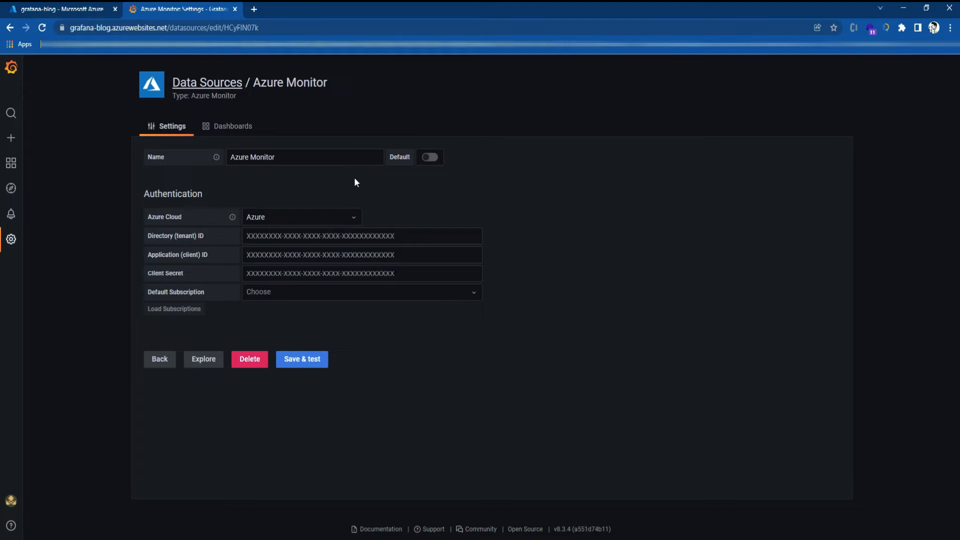
# Switch back to the Azure portal and open the grafanafilshare file share in the grafanablog storage account.
pyautogui.hotkey('ctrl', 'Tab')
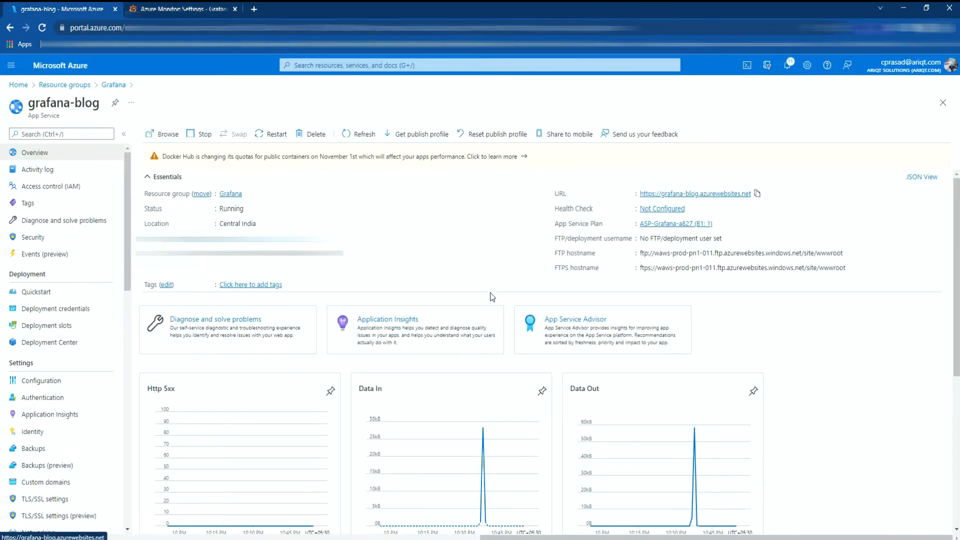
pyautogui.click(107, 85)
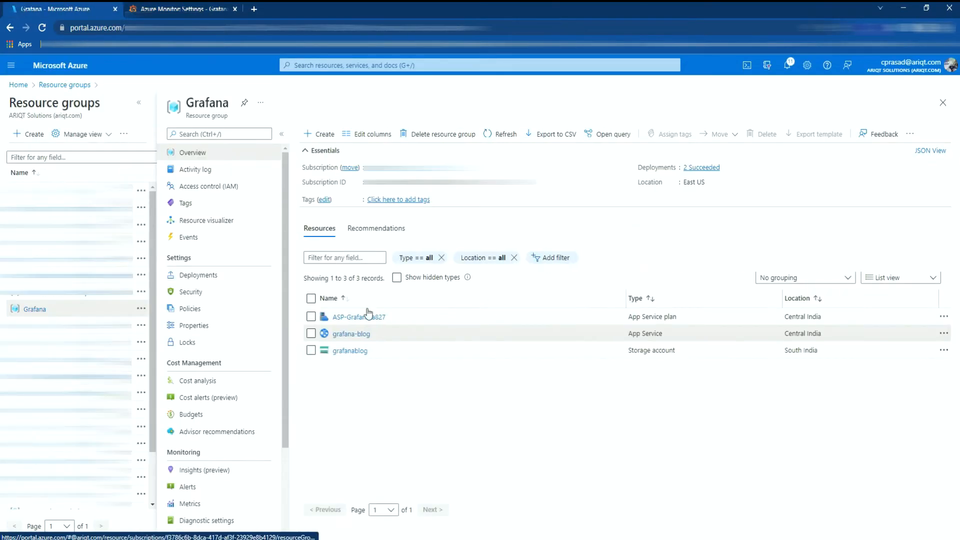
pyautogui.click(358, 352)
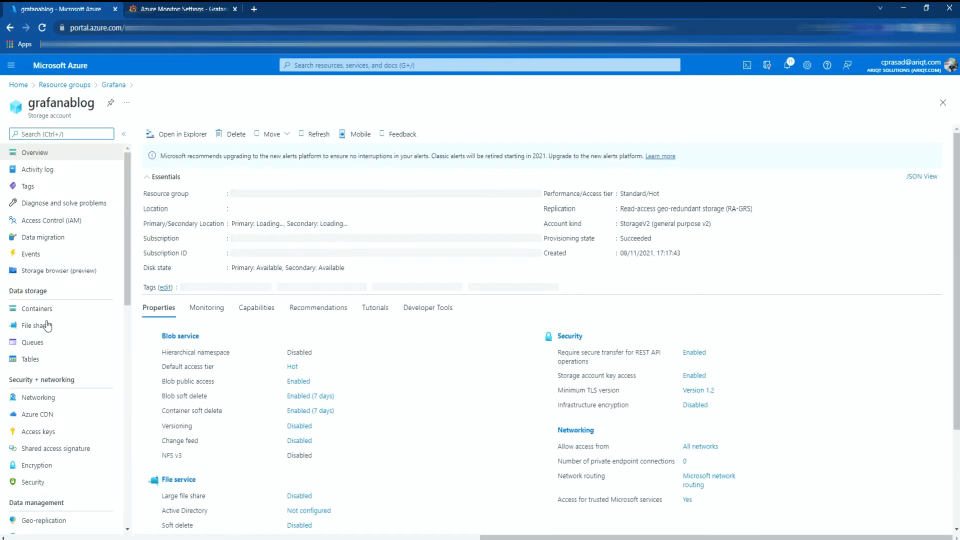
pyautogui.click(48, 326)
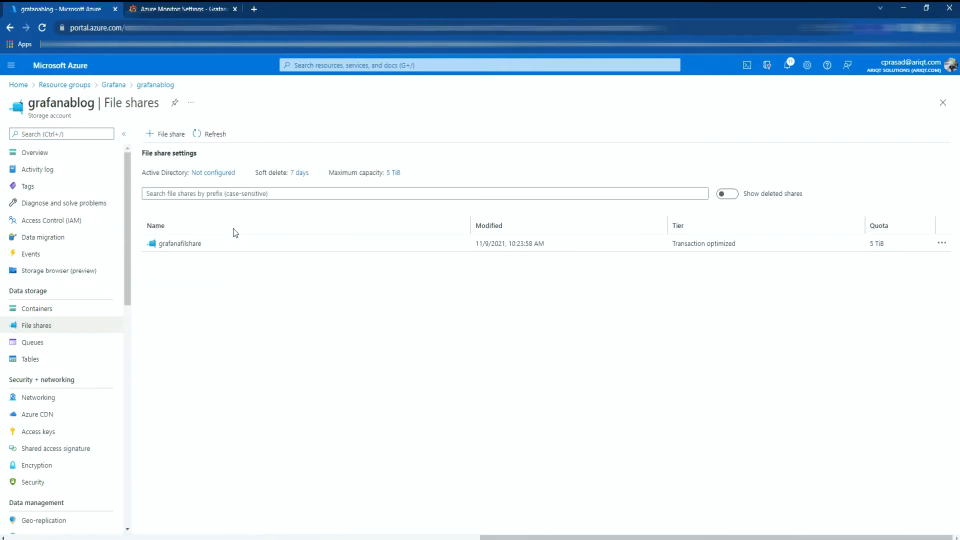
pyautogui.click(240, 244)
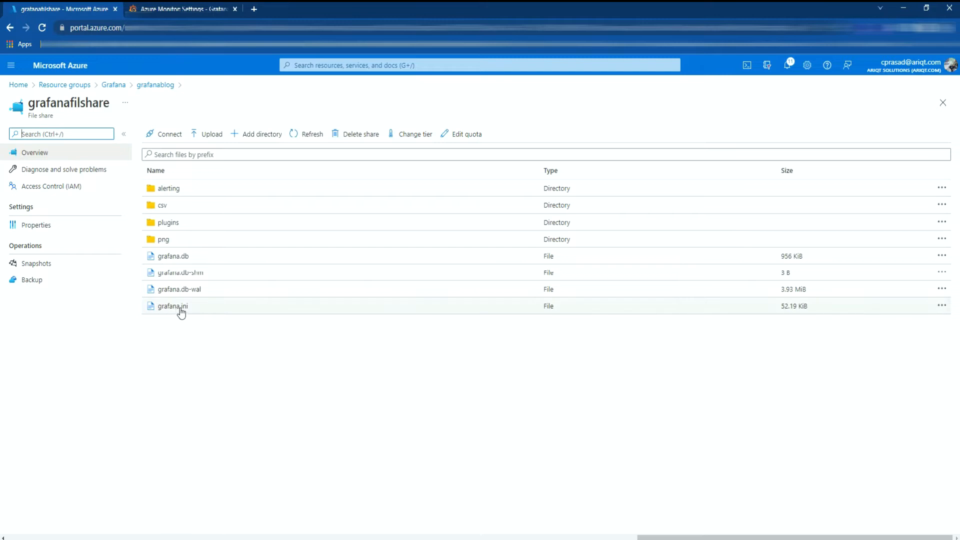
# Download grafana.ini from the file share and keep the file despite its type.
pyautogui.click(296, 311)
pyautogui.click(846, 122)
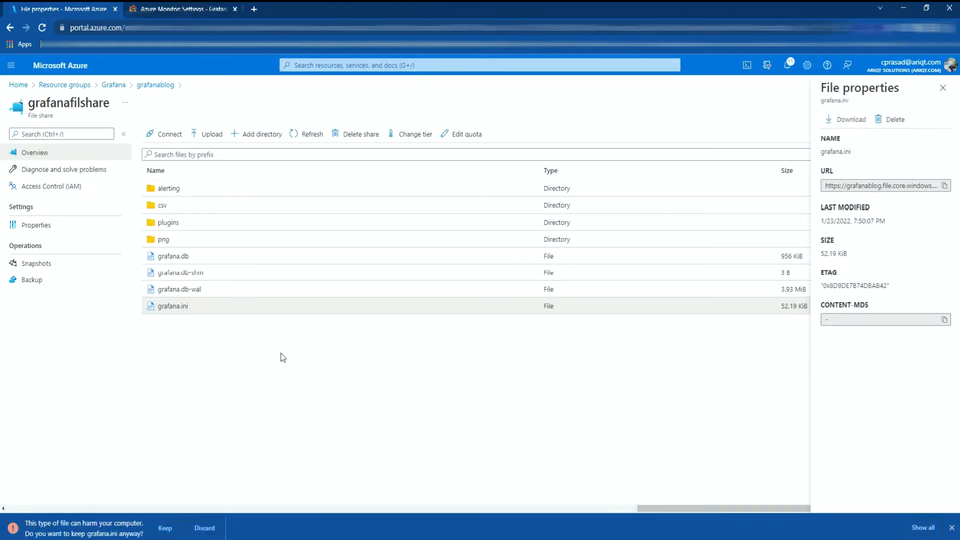
pyautogui.click(165, 529)
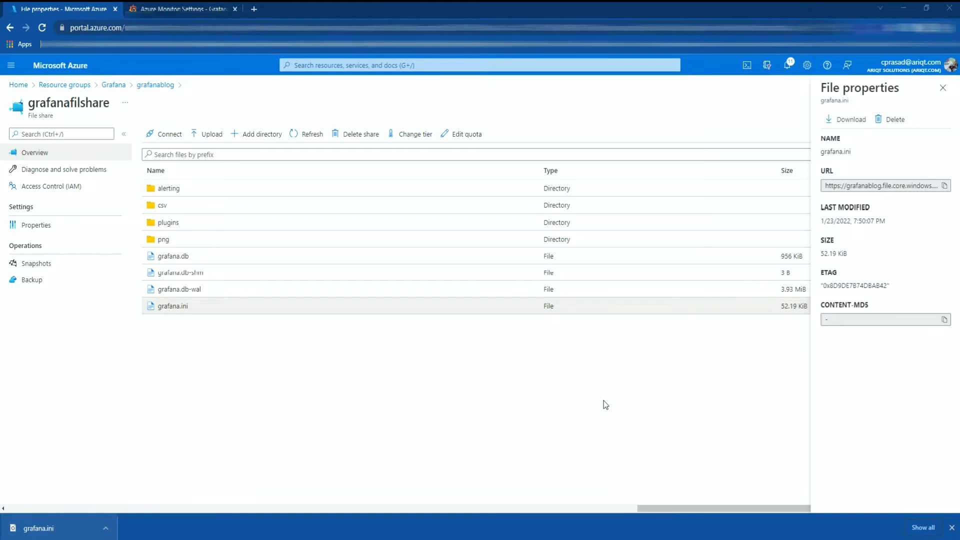
# Open the downloaded grafana.ini in Visual Studio Code.
pyautogui.click(575, 539)
pyautogui.click(664, 300)
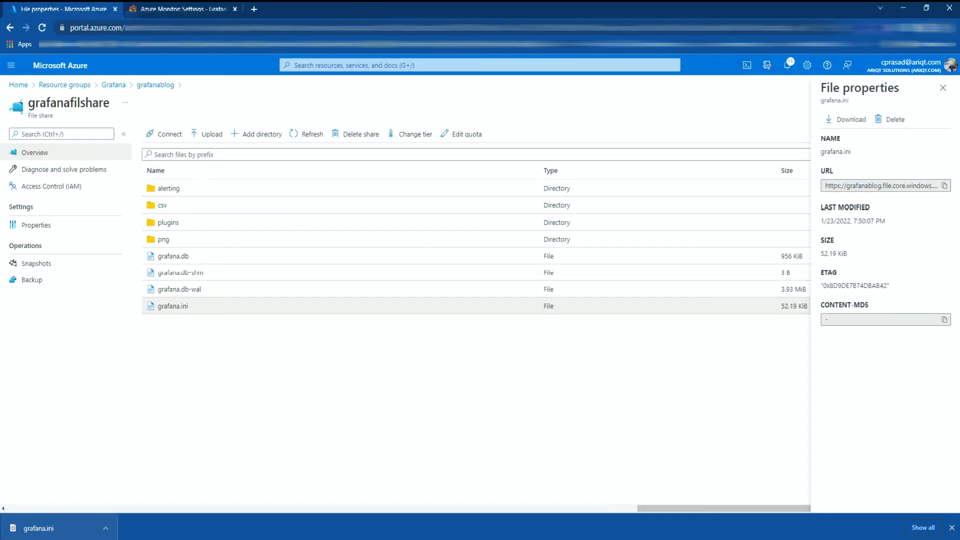
pyautogui.click(73, 528)
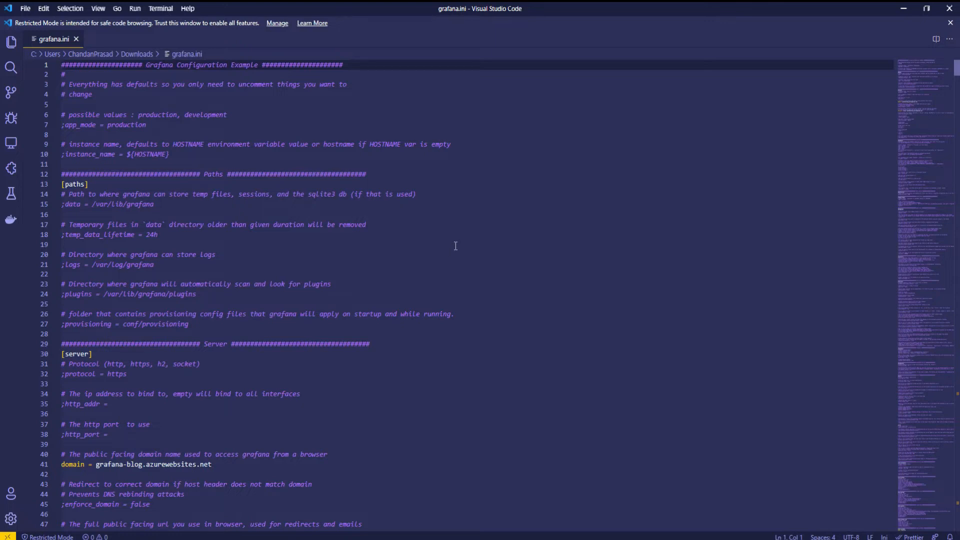
# Find "managed" in grafana.ini, uncomment managed_identity_enabled in the [azure] section, and set it to true.
pyautogui.click(709, 165)
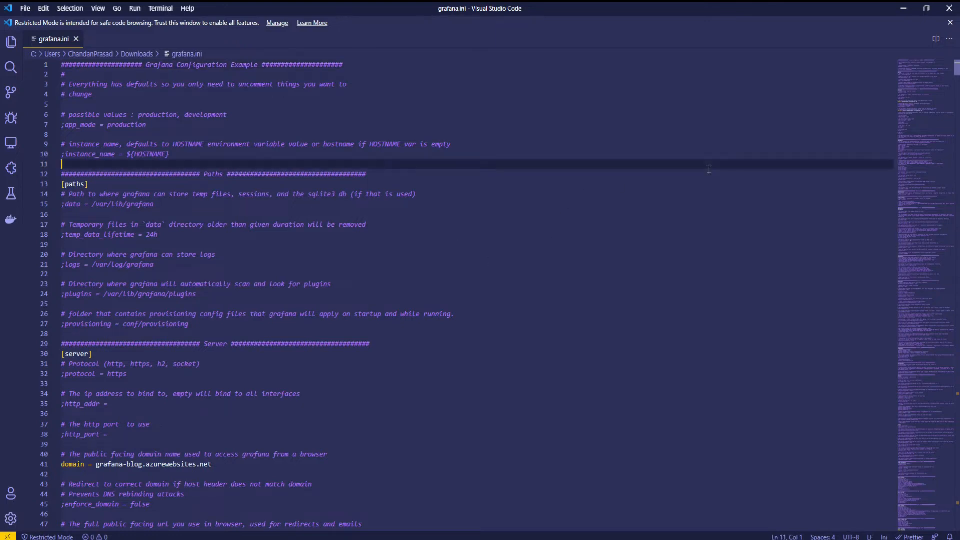
pyautogui.hotkey('ctrl', 'f')
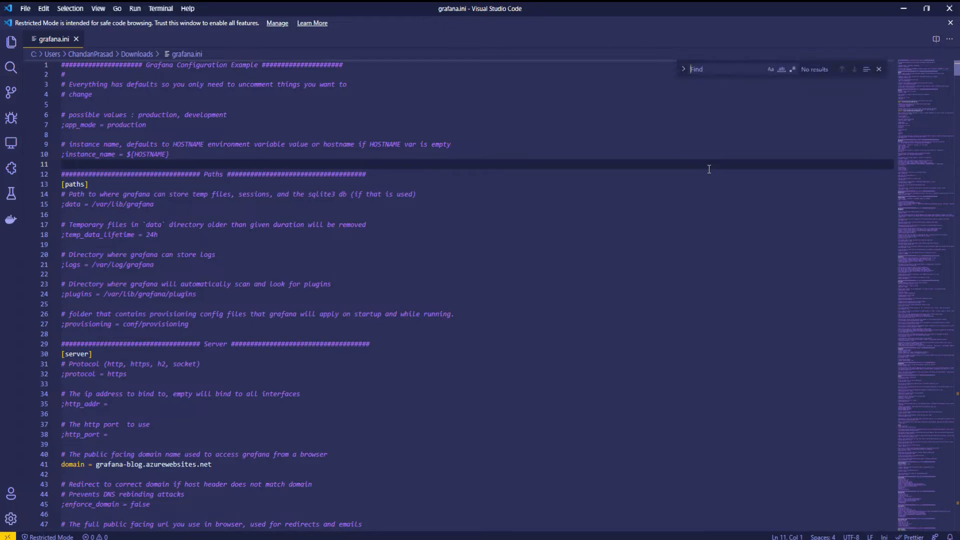
pyautogui.write('managed')
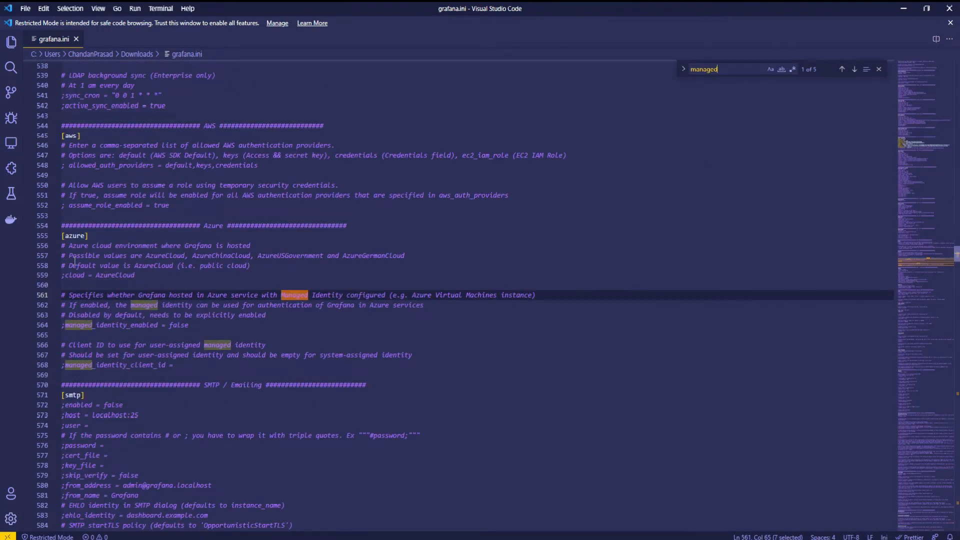
pyautogui.click(193, 325)
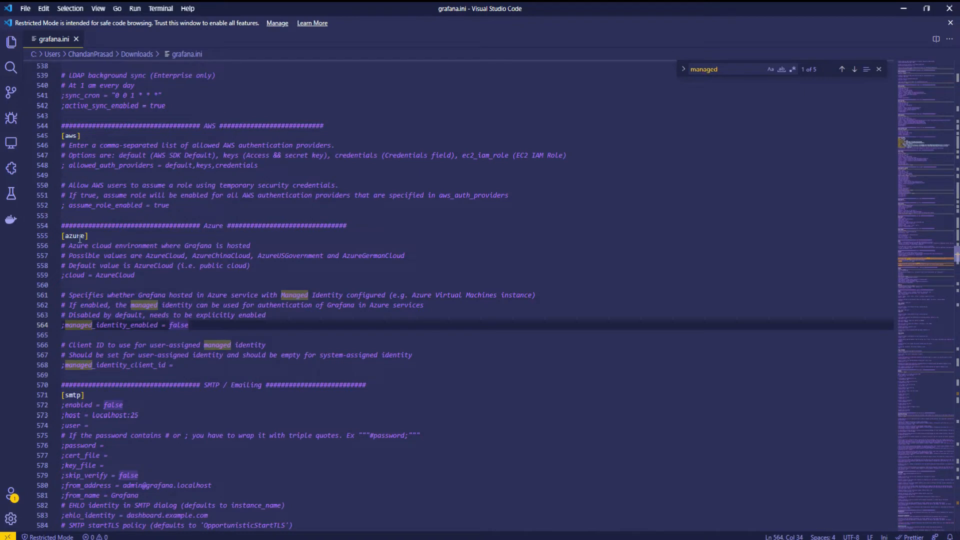
pyautogui.click(65, 325)
pyautogui.press('BackSpace')
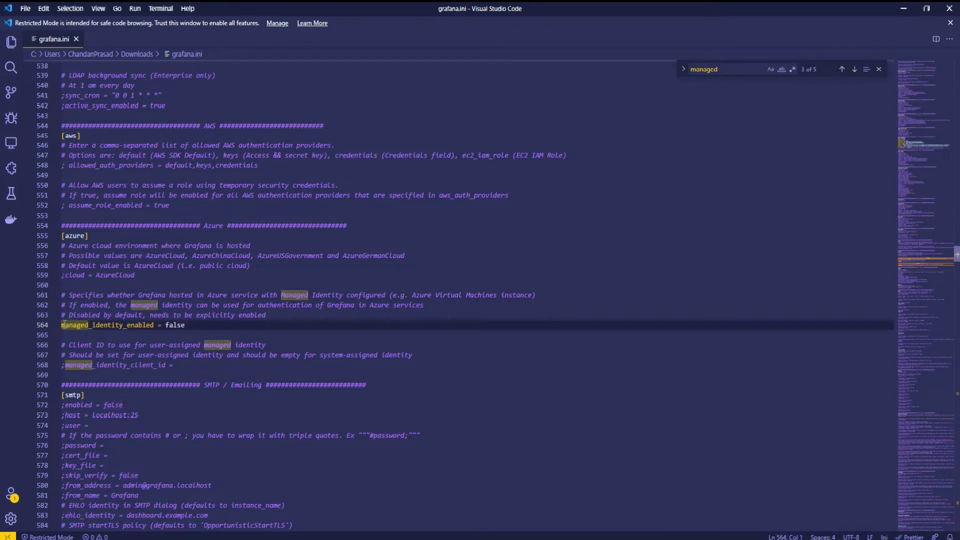
pyautogui.doubleClick(173, 326)
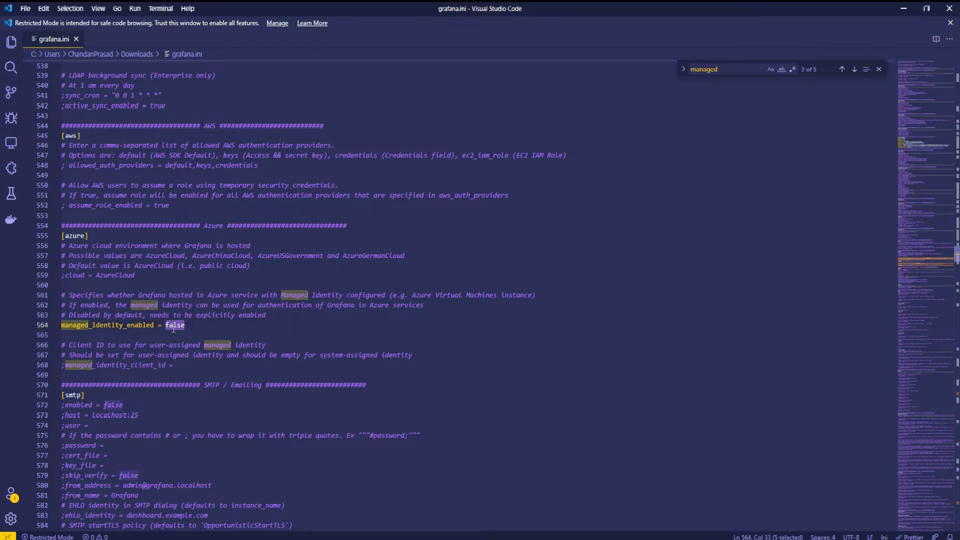
pyautogui.write('true')
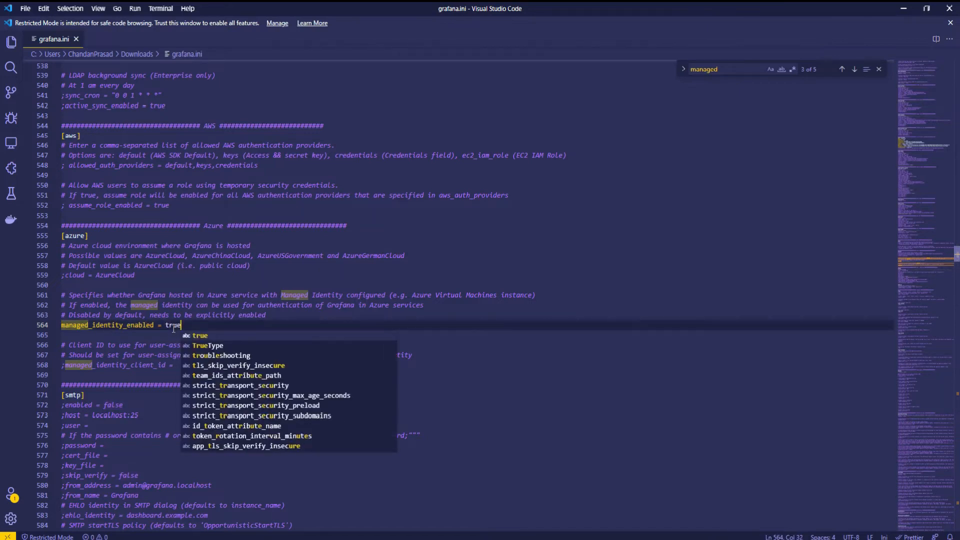
pyautogui.press('Escape')
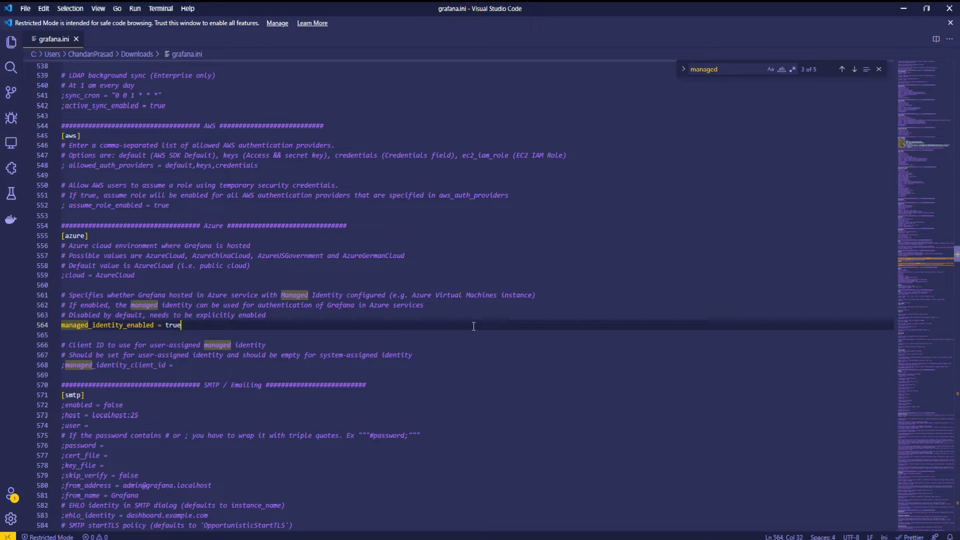
pyautogui.click(880, 69)
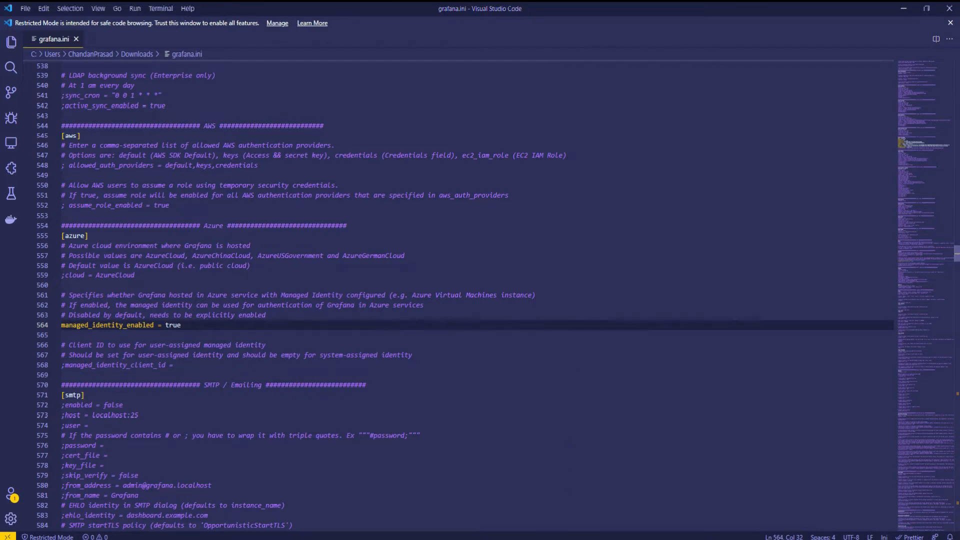
# Switch back to the Azure portal and start a file upload to grafanafilshare with overwriting of existing files enabled.
pyautogui.hotkey('alt', 'Tab')
pyautogui.click(699, 308)
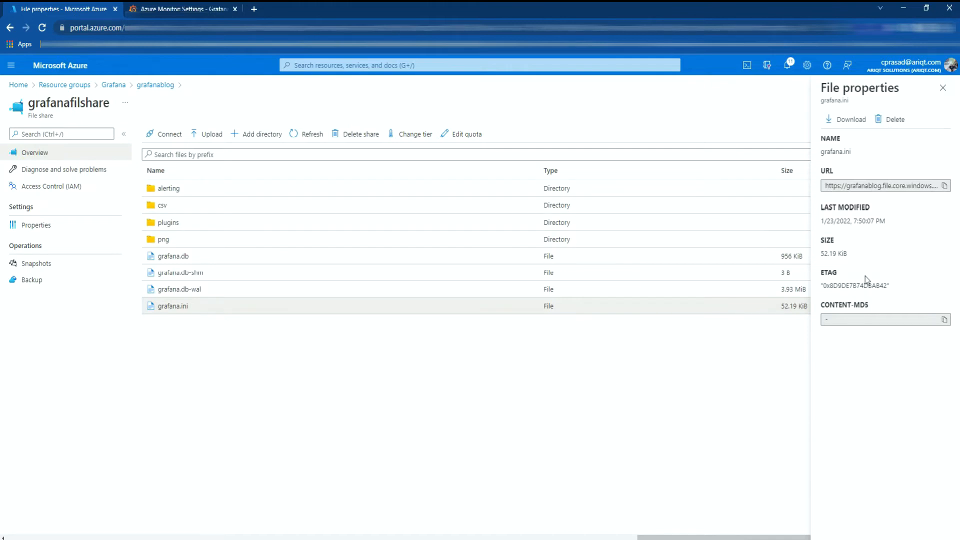
pyautogui.click(943, 88)
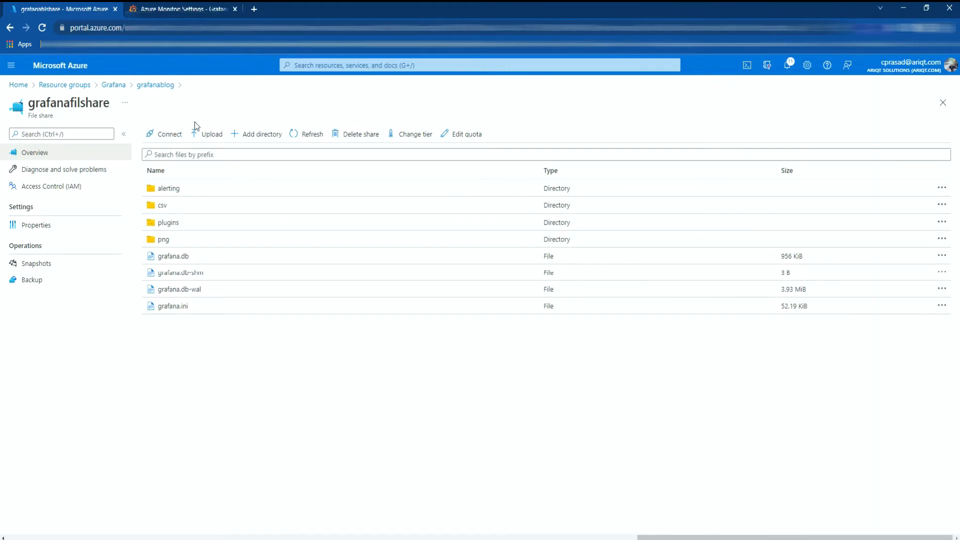
pyautogui.click(206, 134)
pyautogui.click(787, 150)
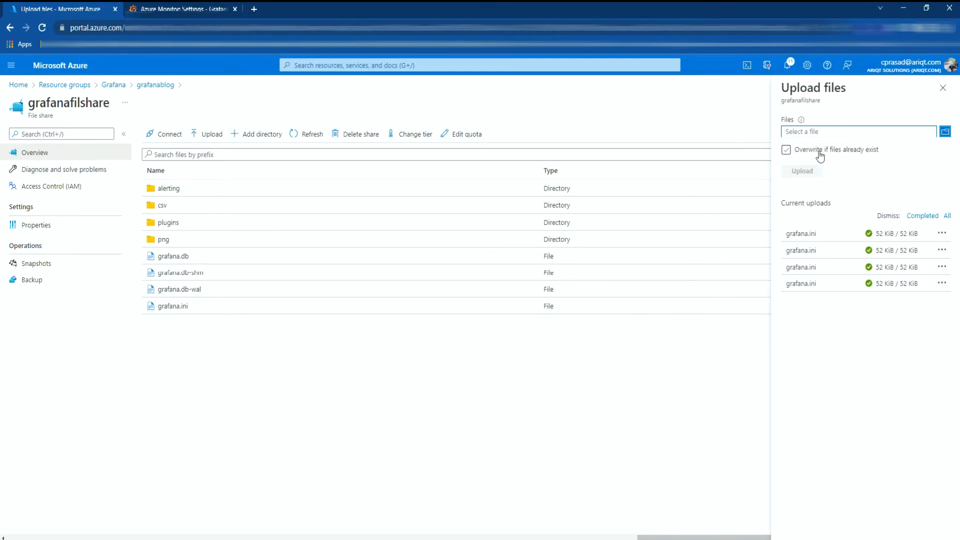
pyautogui.click(790, 153)
pyautogui.click(877, 151)
pyautogui.click(828, 151)
pyautogui.click(787, 151)
# Upload the edited grafana.ini from the Downloads folder to the file share and close the upload pane.
pyautogui.click(857, 132)
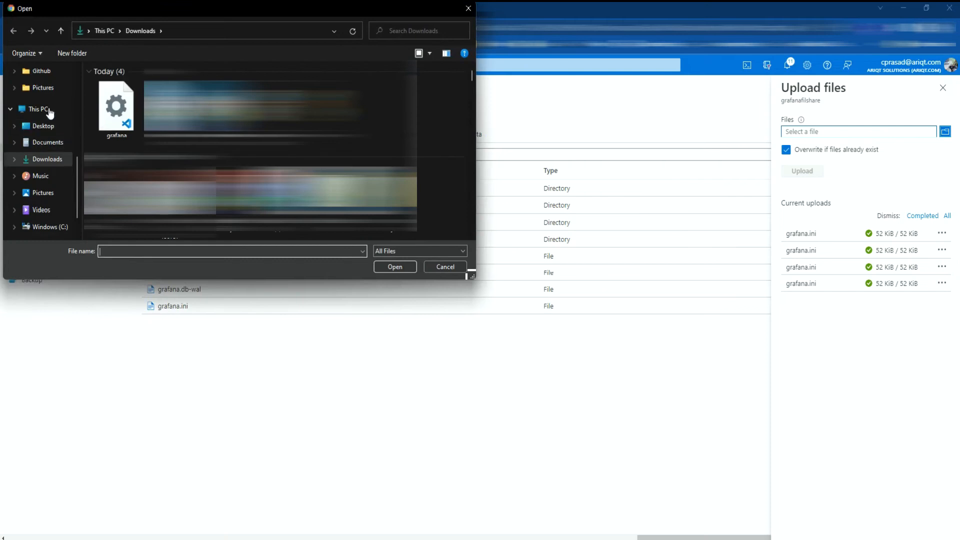
pyautogui.click(99, 135)
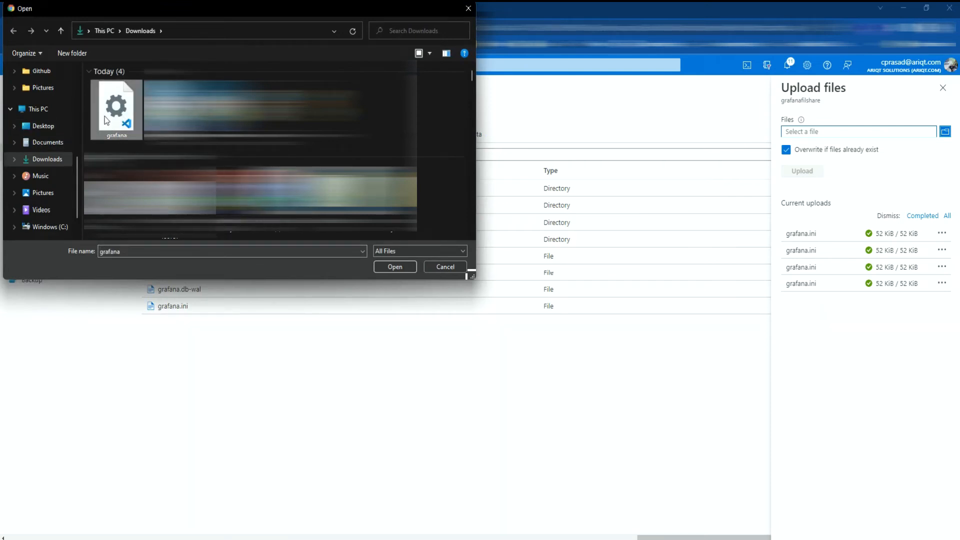
pyautogui.click(392, 267)
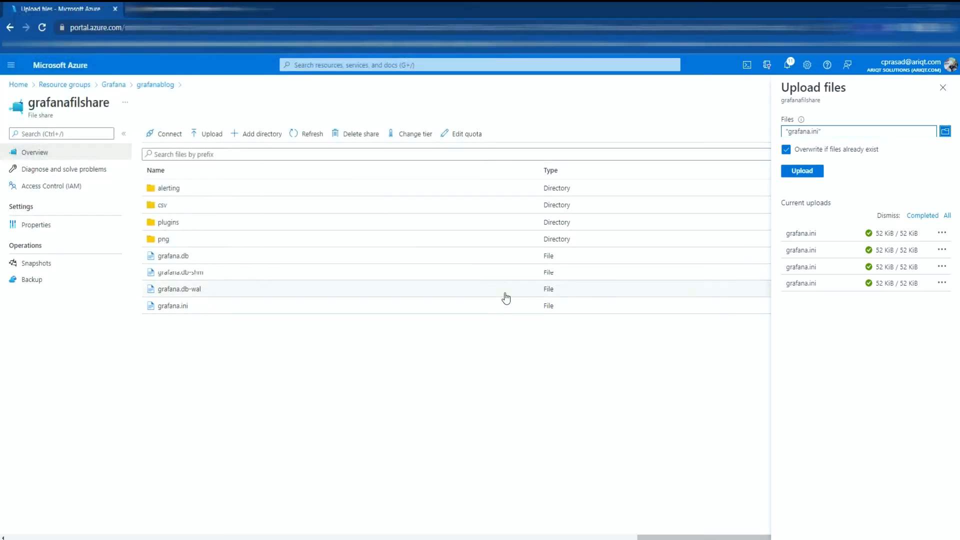
pyautogui.click(811, 173)
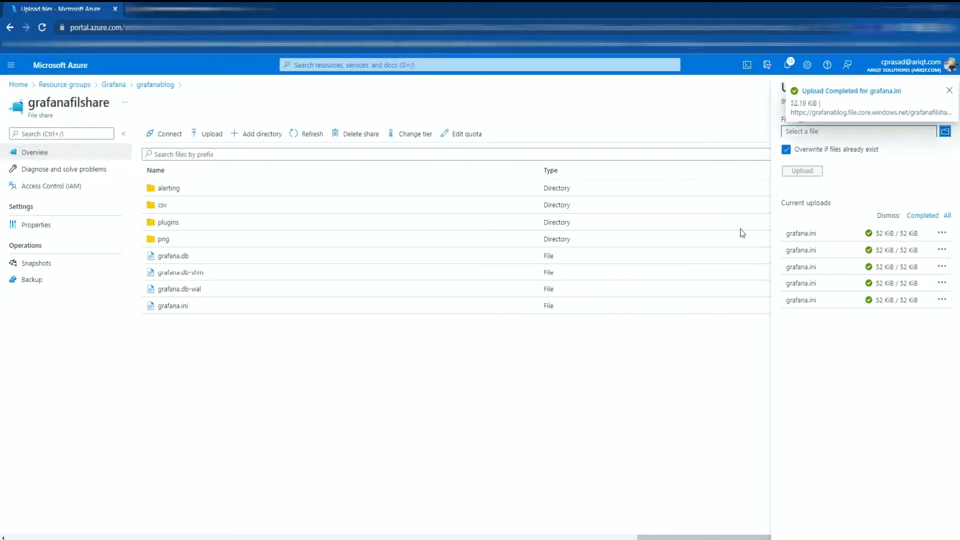
pyautogui.click(950, 90)
pyautogui.click(943, 88)
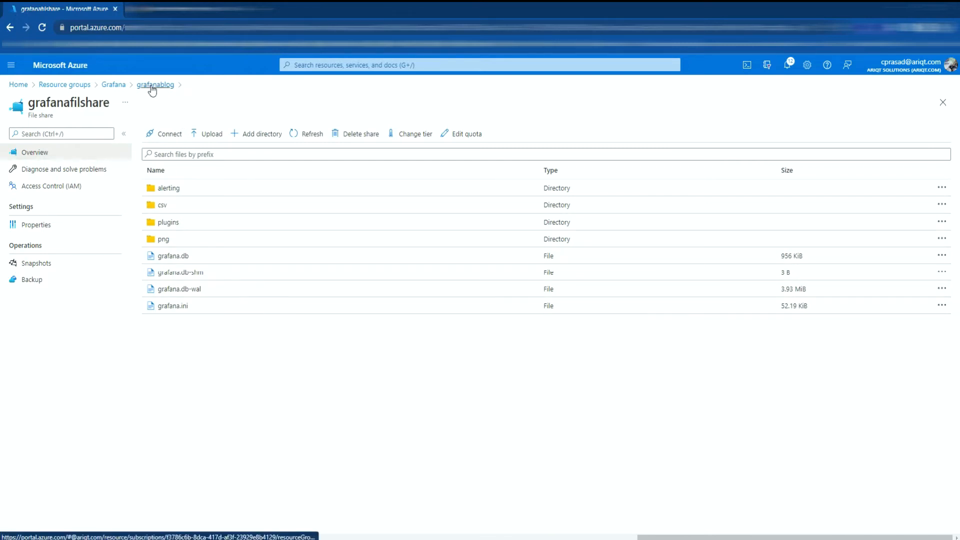
# Open the grafana-blog App Service from the Grafana resource group.
pyautogui.click(115, 86)
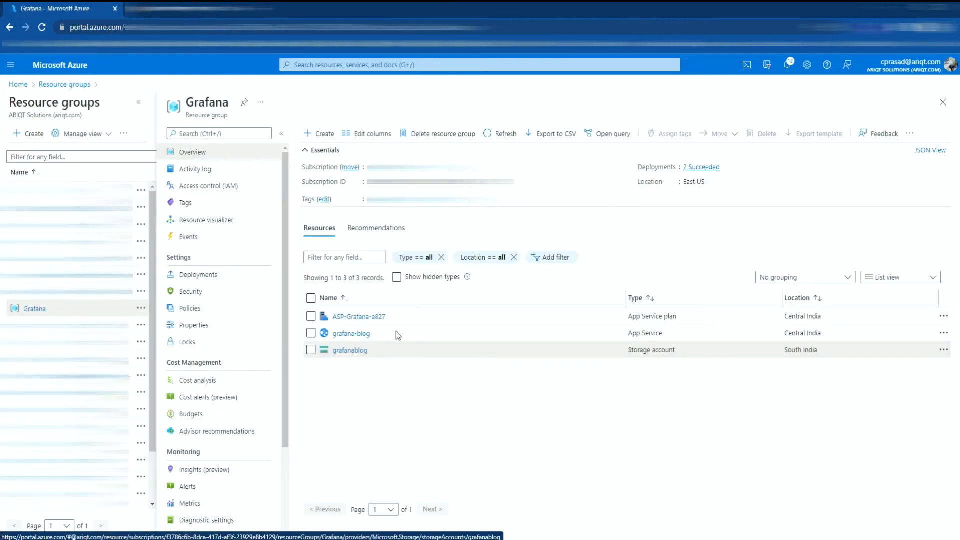
pyautogui.click(350, 333)
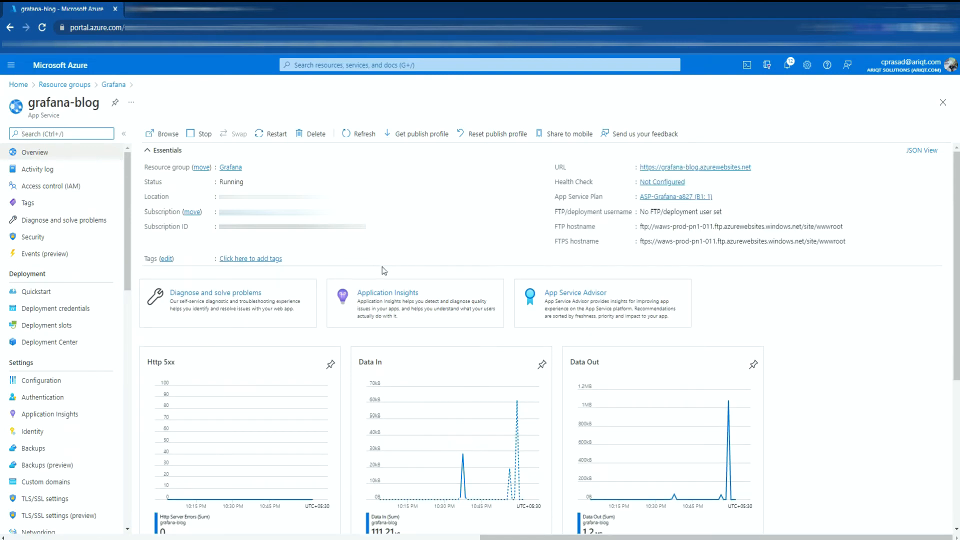
pyautogui.click(570, 539)
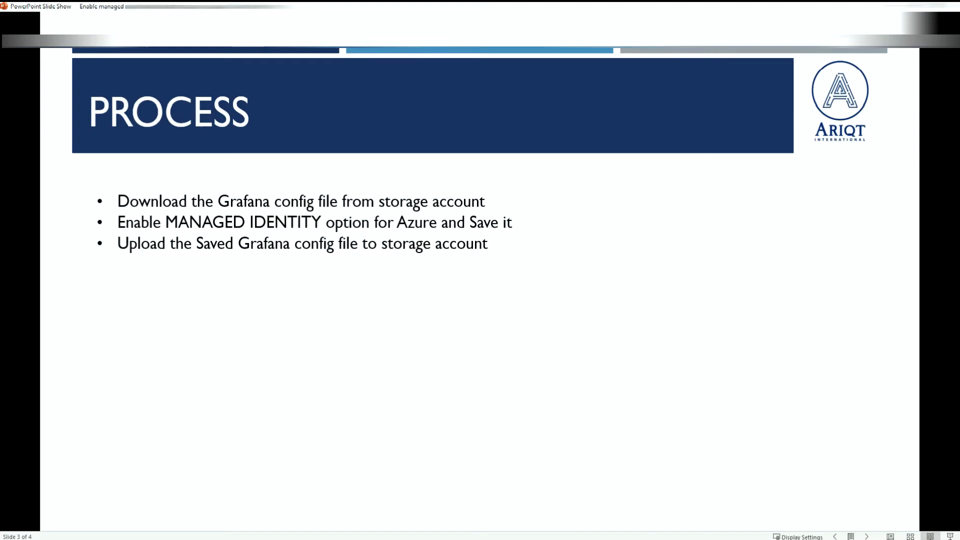
pyautogui.click(699, 297)
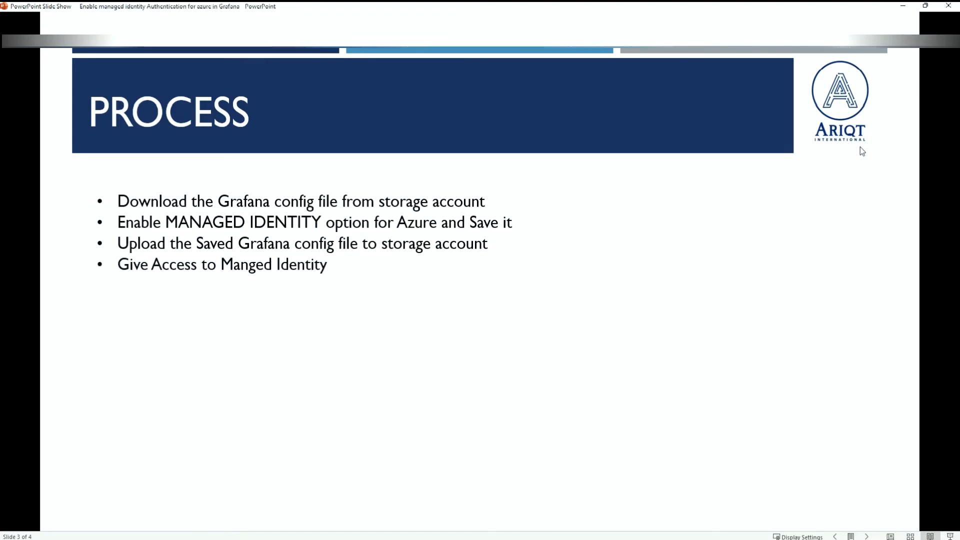
pyautogui.click(903, 6)
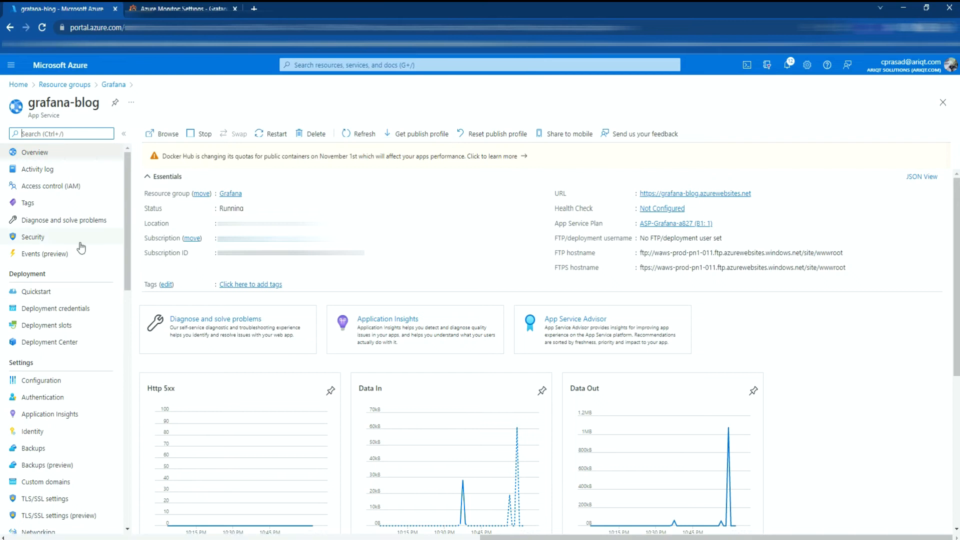
# Turn on the system-assigned managed identity for the grafana-blog App Service and save the change.
pyautogui.click(50, 436)
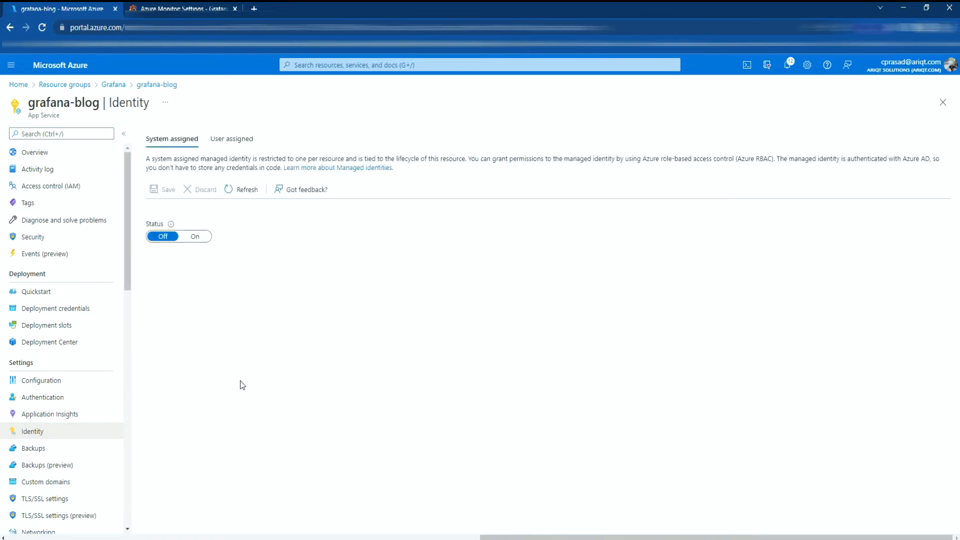
pyautogui.click(197, 237)
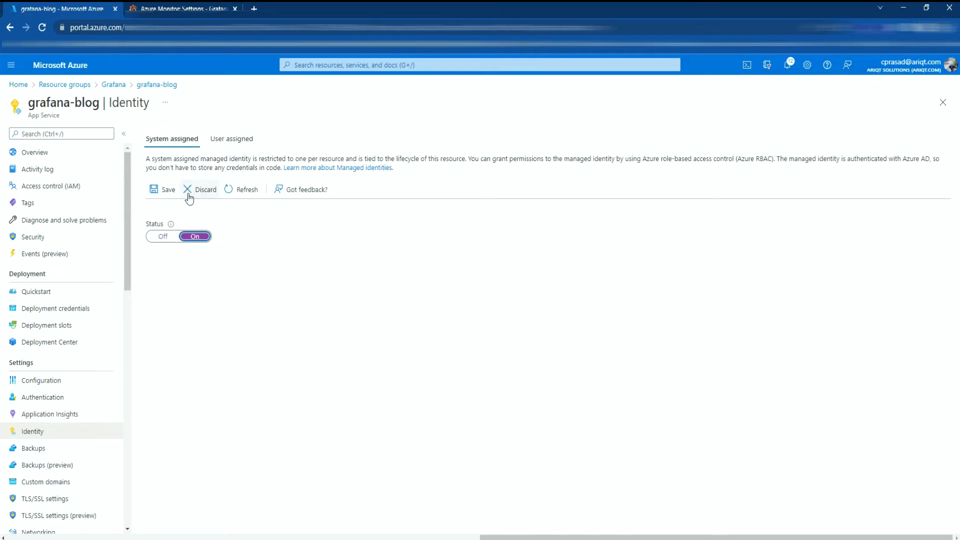
pyautogui.click(160, 192)
pyautogui.click(164, 171)
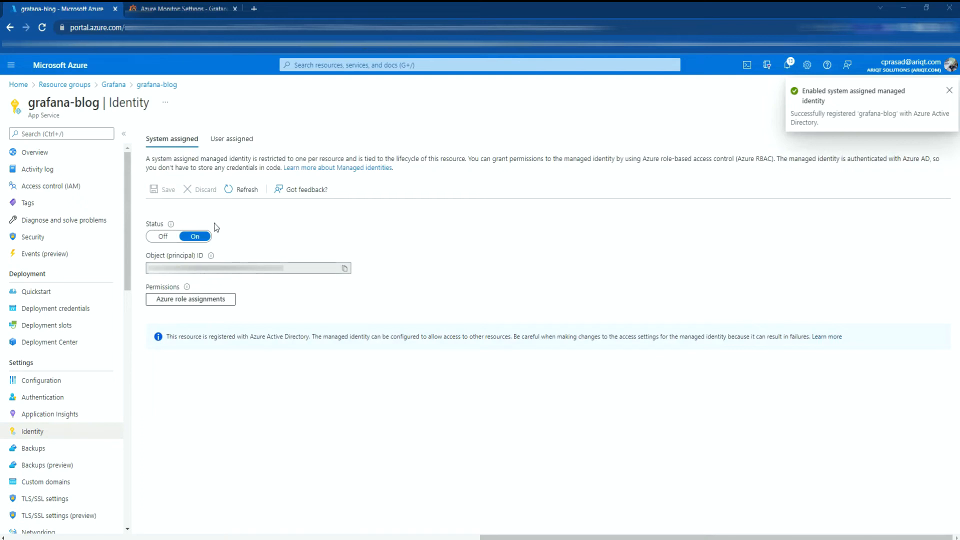
# Leave the App Service and open the access control (IAM) settings of the default Log Analytics workspace.
pyautogui.click(50, 158)
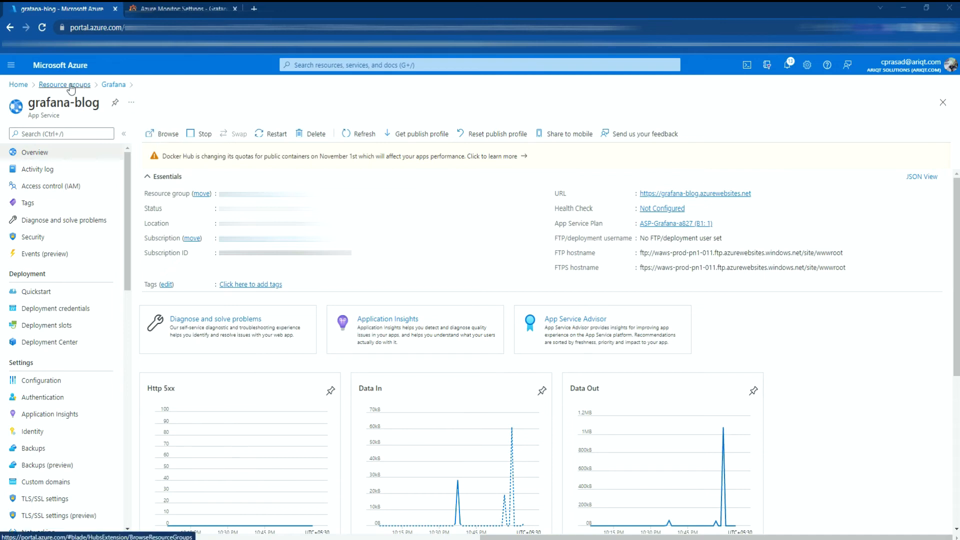
pyautogui.click(20, 86)
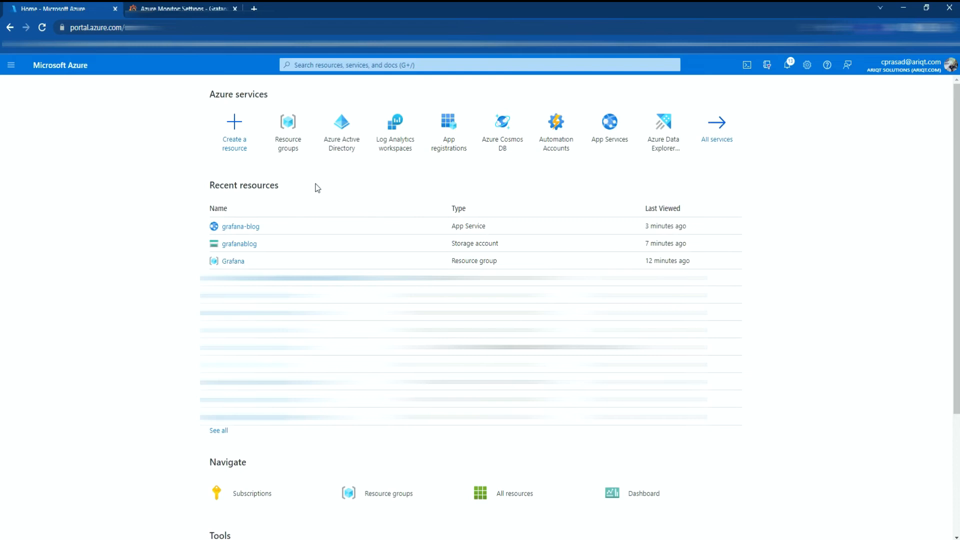
pyautogui.click(399, 139)
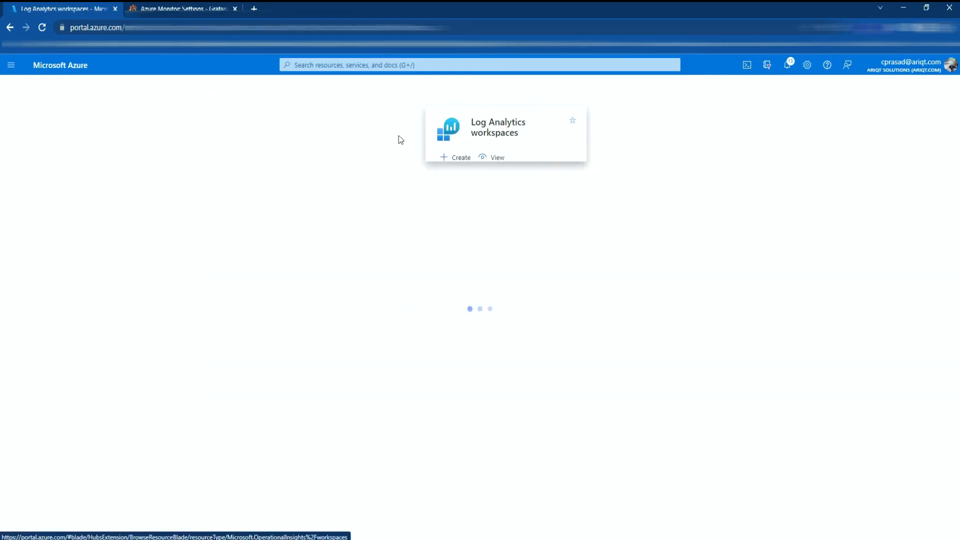
pyautogui.moveTo(128, 224)
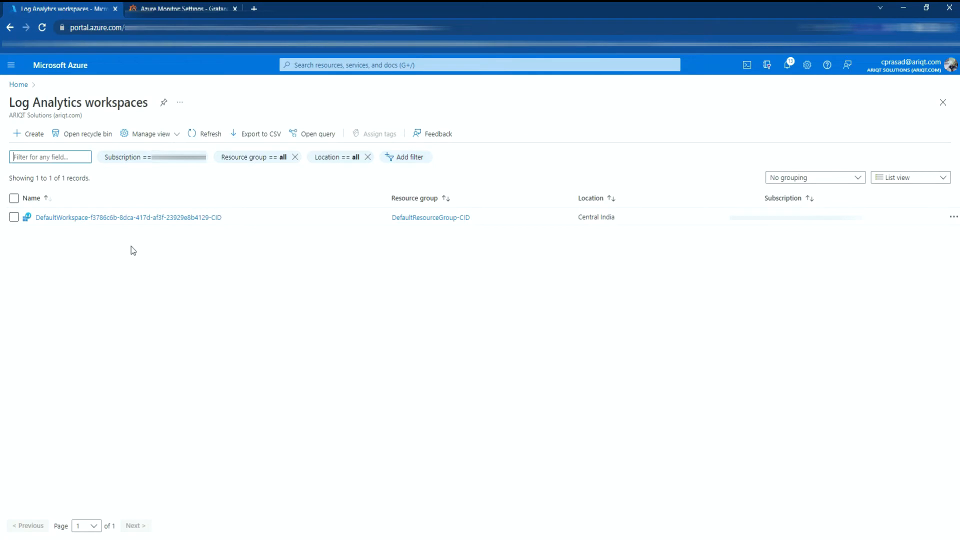
pyautogui.click(136, 219)
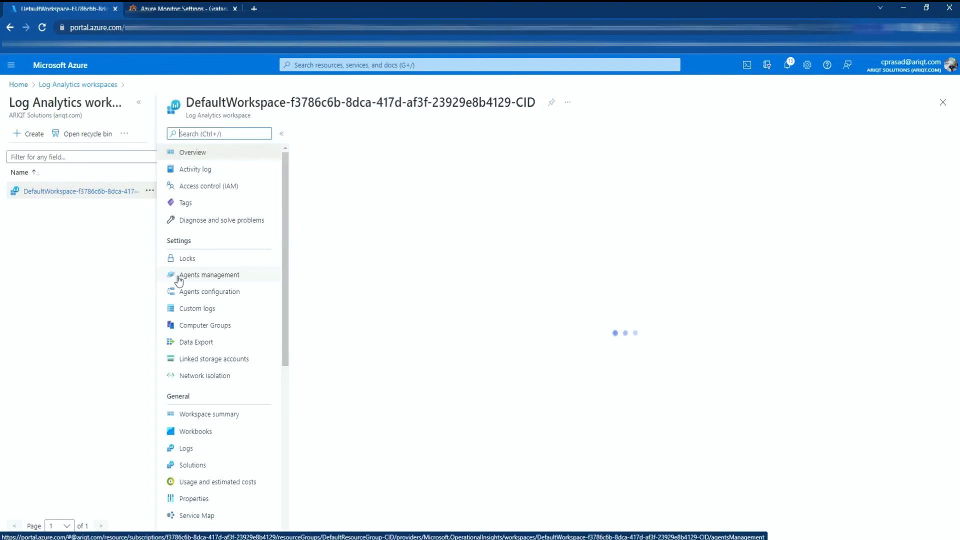
pyautogui.click(214, 191)
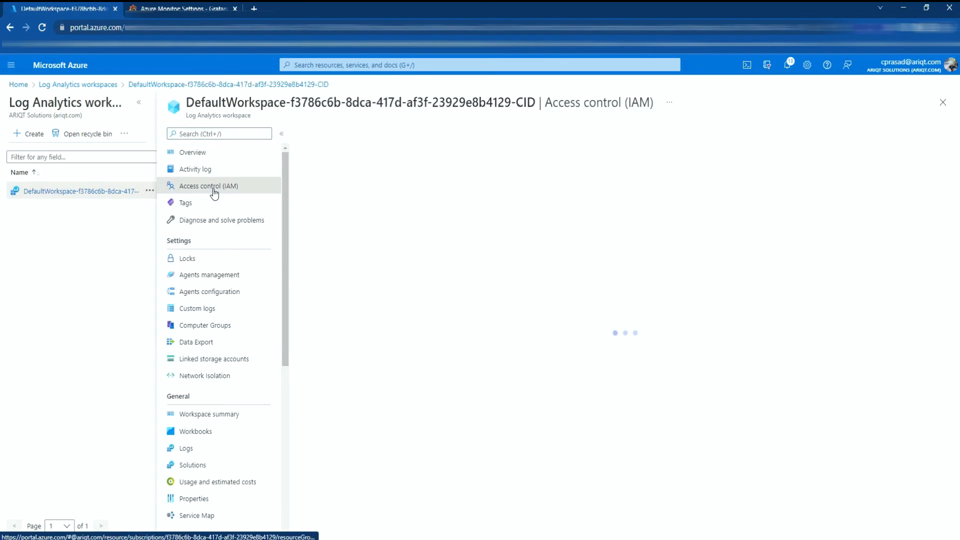
# Search the workspace's access check for "grafana" and examine the grafana-blog identity's assignments.
pyautogui.click(337, 303)
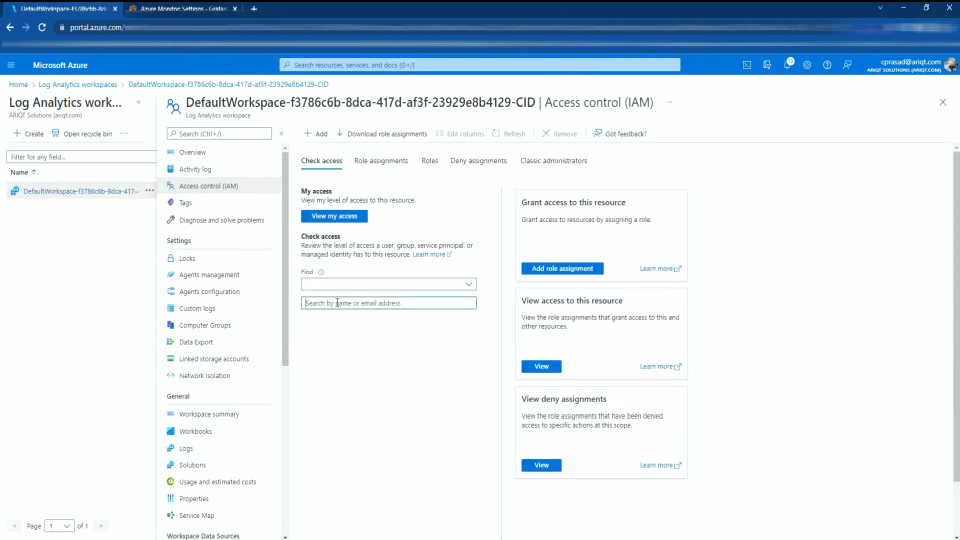
pyautogui.write('grafana')
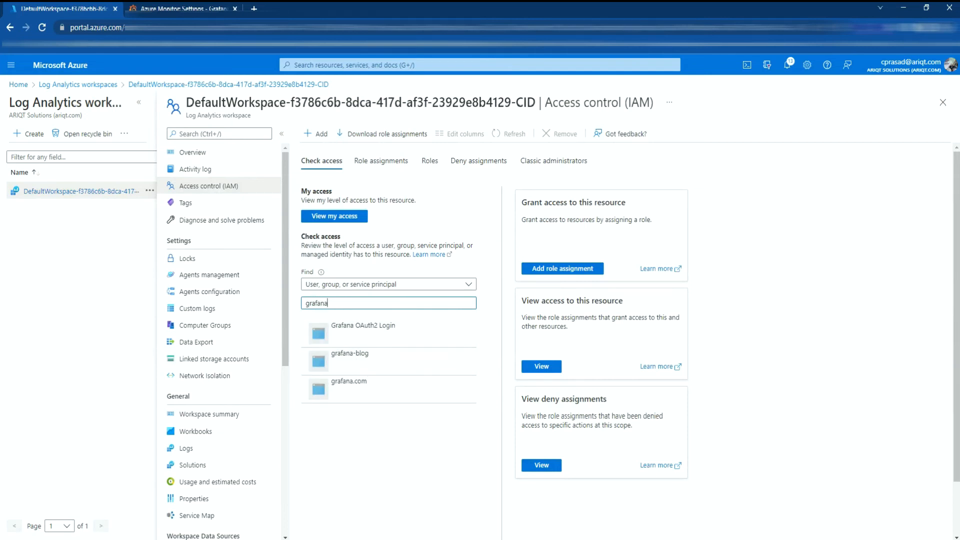
pyautogui.click(365, 363)
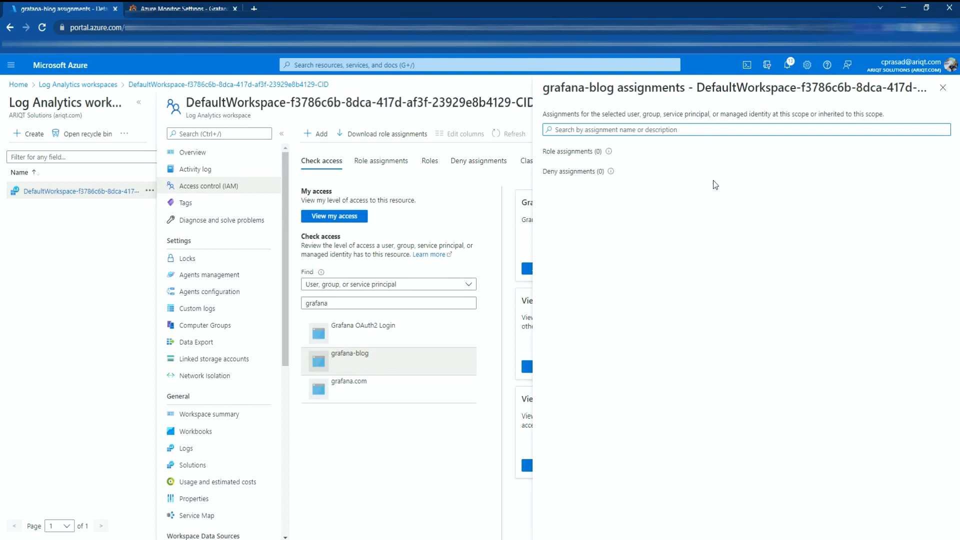
pyautogui.click(943, 90)
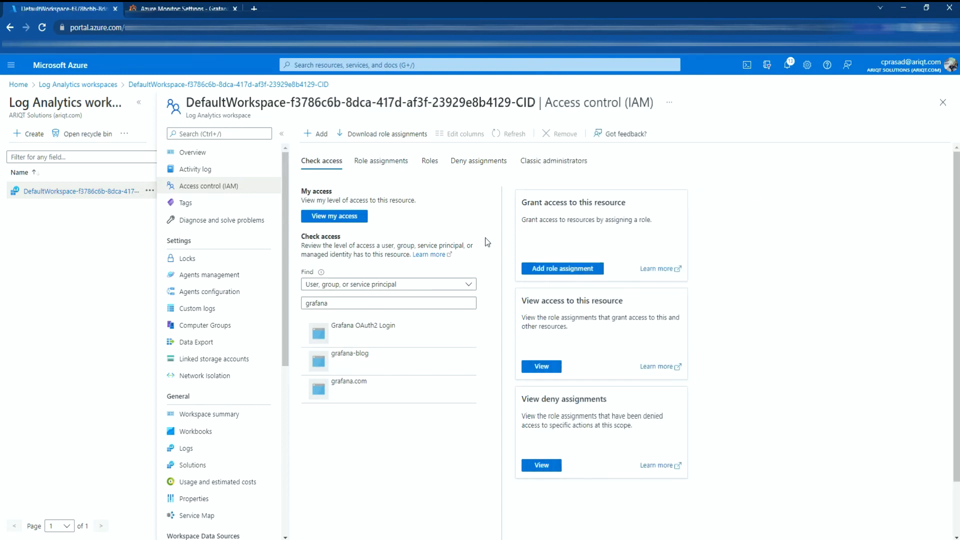
# Start a new role assignment on the workspace with the Log Analytics Reader role and proceed to its members.
pyautogui.click(315, 135)
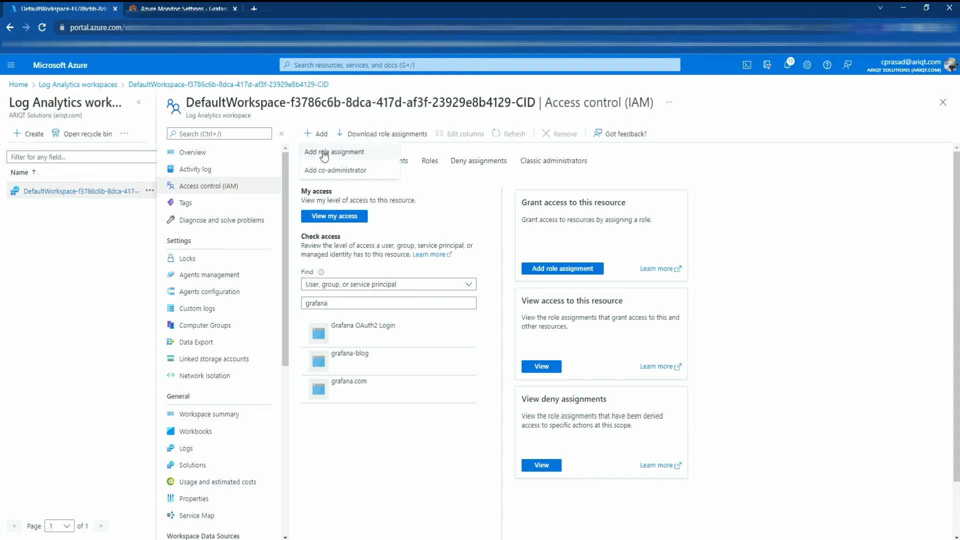
pyautogui.click(325, 152)
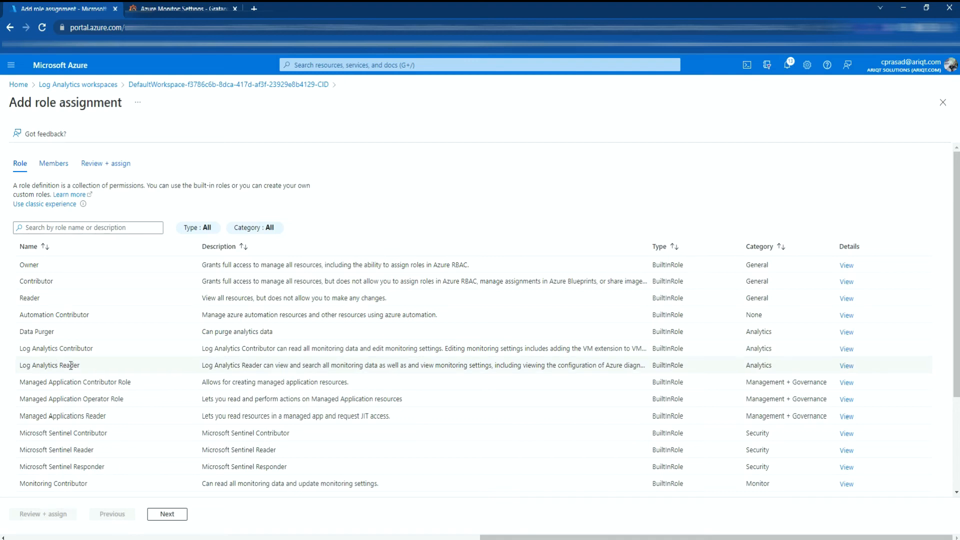
pyautogui.click(89, 370)
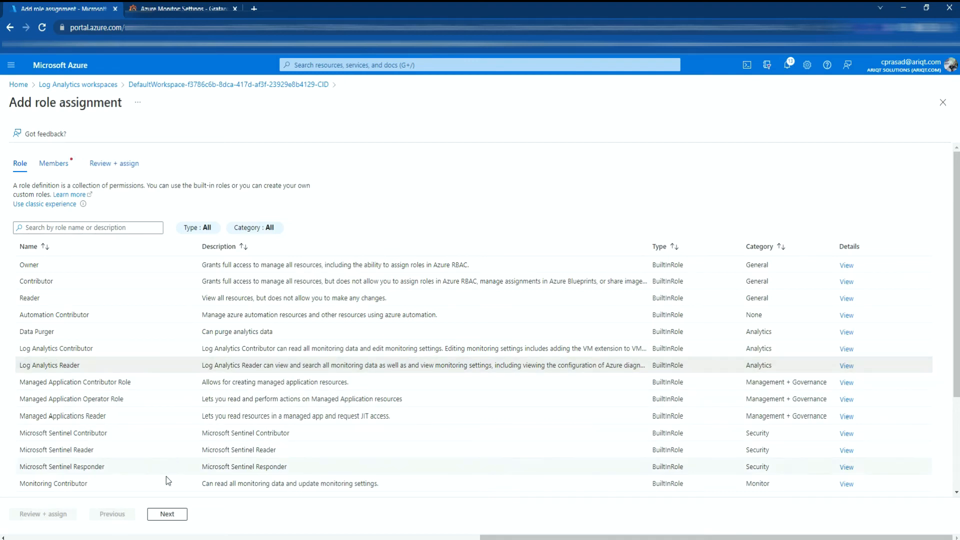
pyautogui.click(167, 515)
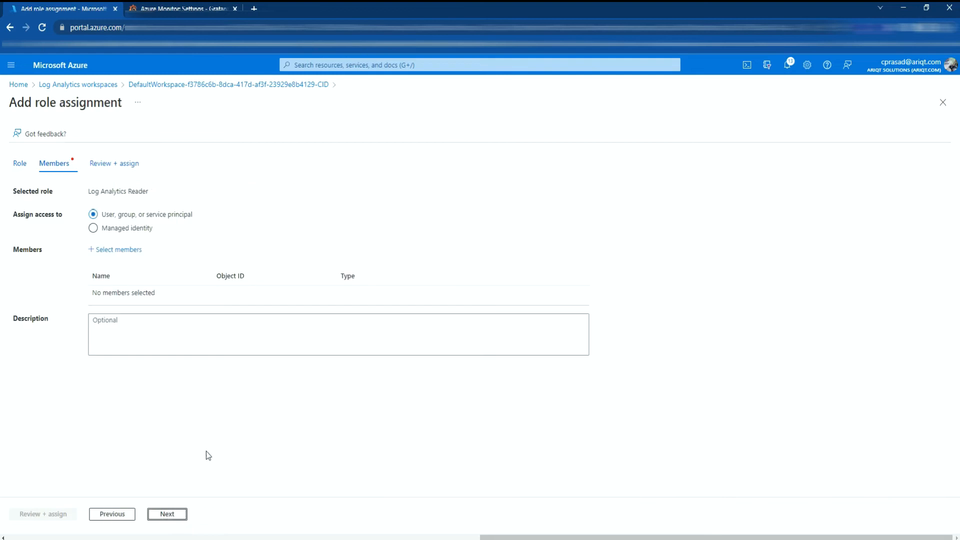
# Assign access to a managed identity and add grafana-blog from all system-assigned managed identities as the member.
pyautogui.click(104, 228)
pyautogui.click(106, 254)
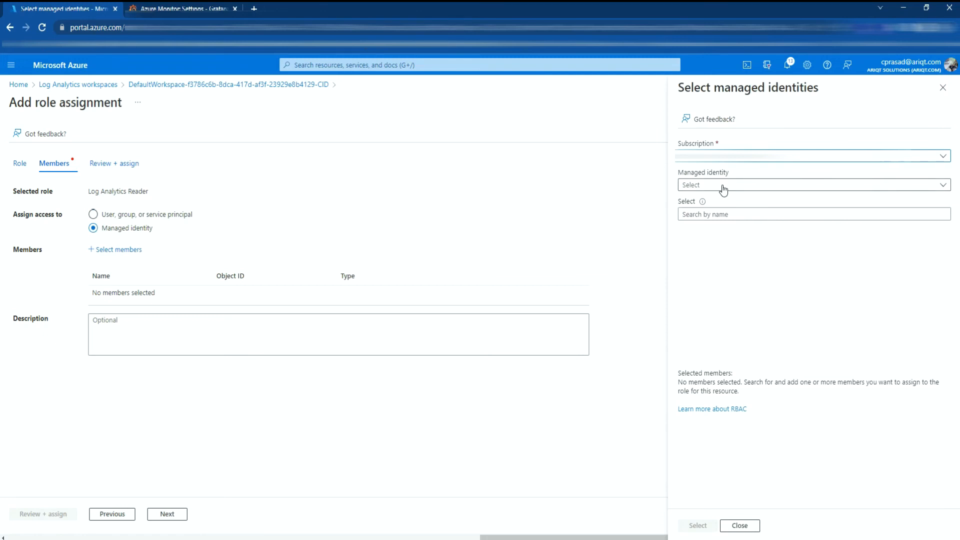
pyautogui.click(723, 187)
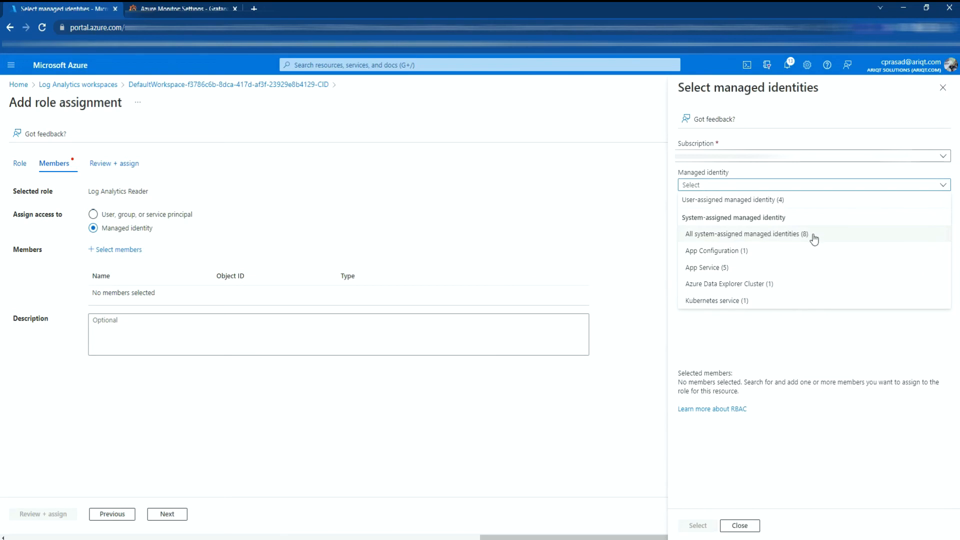
pyautogui.click(728, 235)
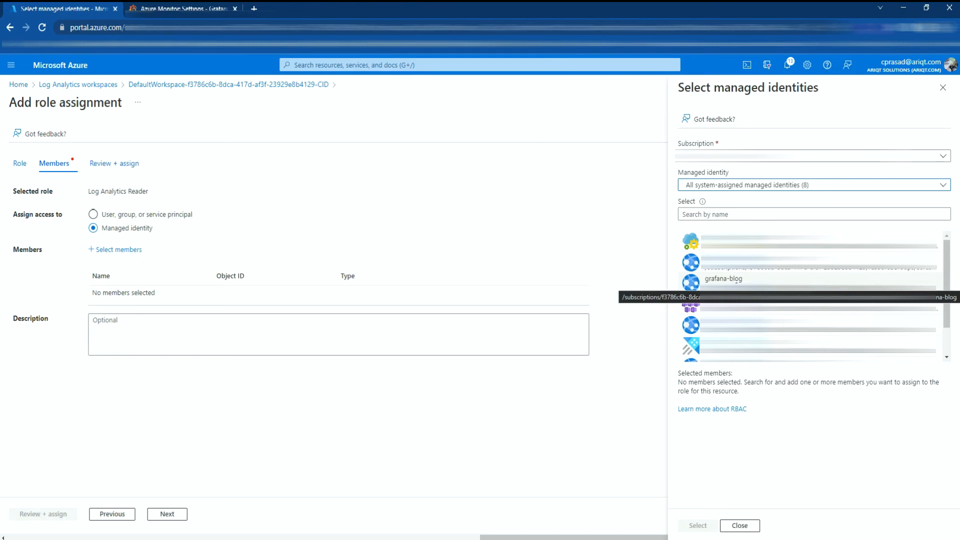
pyautogui.click(724, 280)
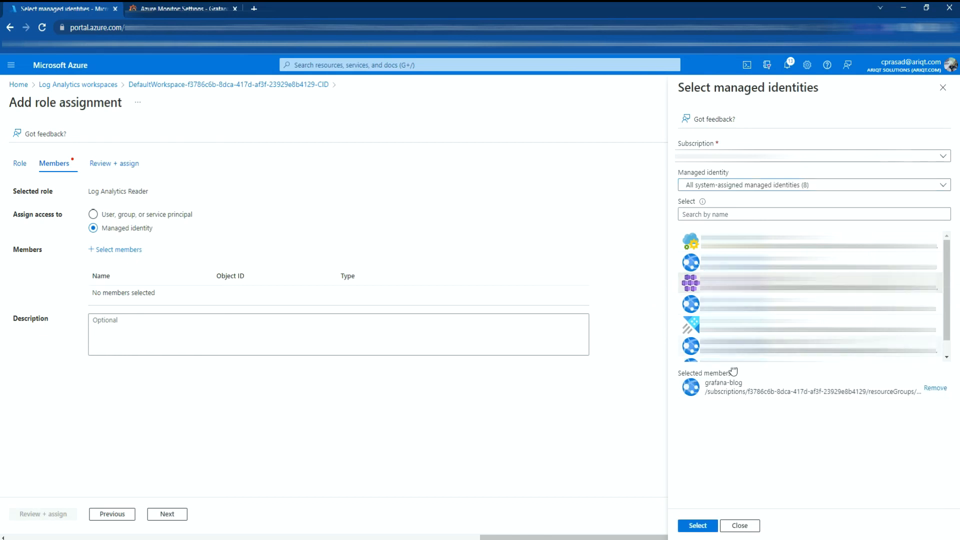
pyautogui.click(698, 526)
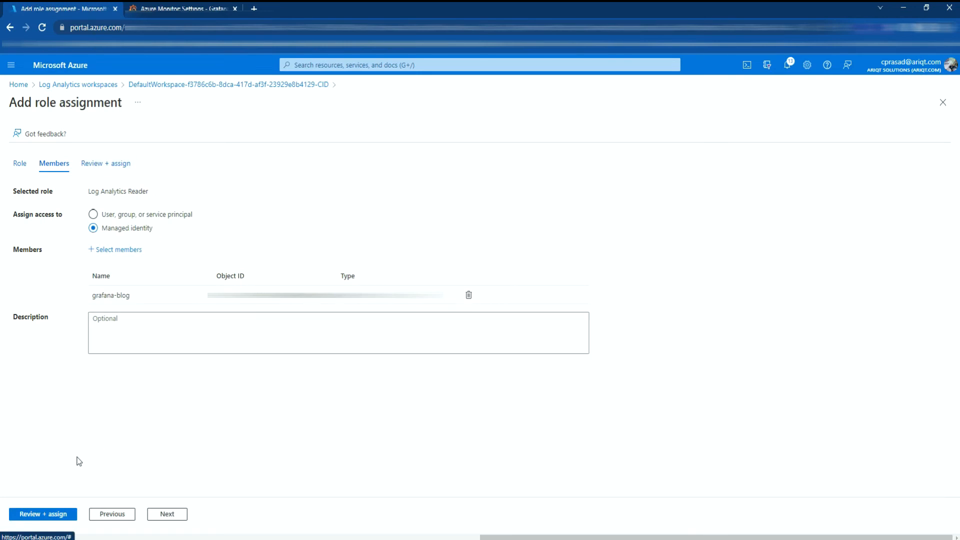
# Review and submit the Log Analytics Reader role assignment for grafana-blog on the workspace, and dismiss the notification.
pyautogui.click(43, 516)
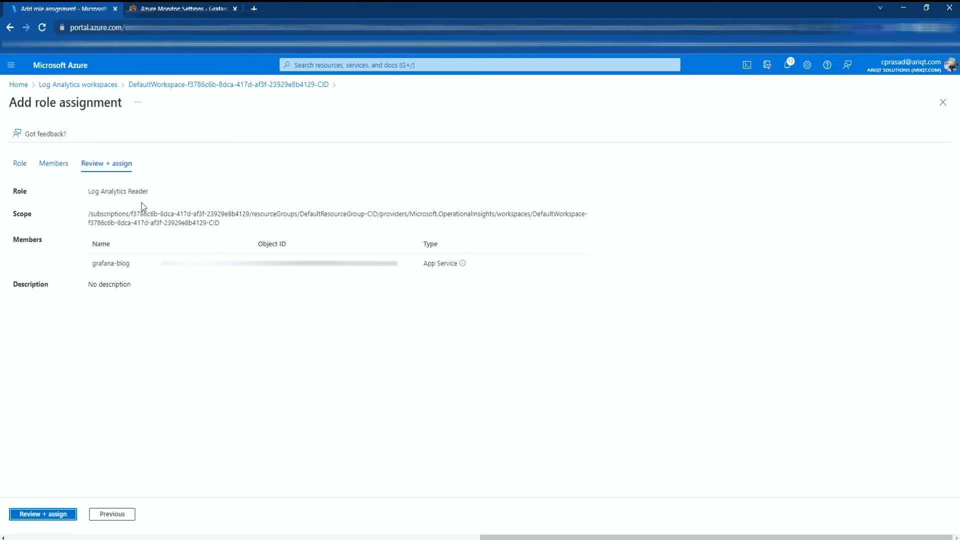
pyautogui.click(47, 515)
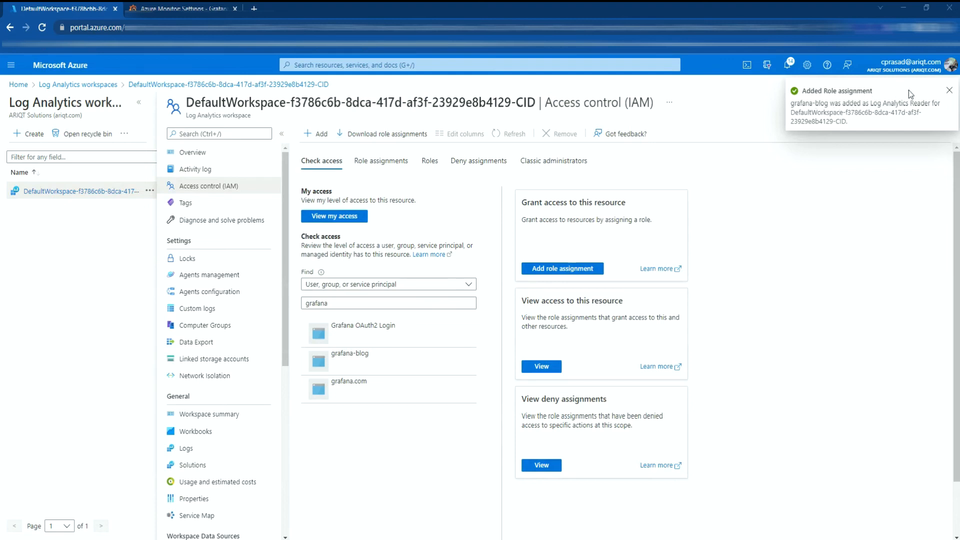
pyautogui.click(952, 93)
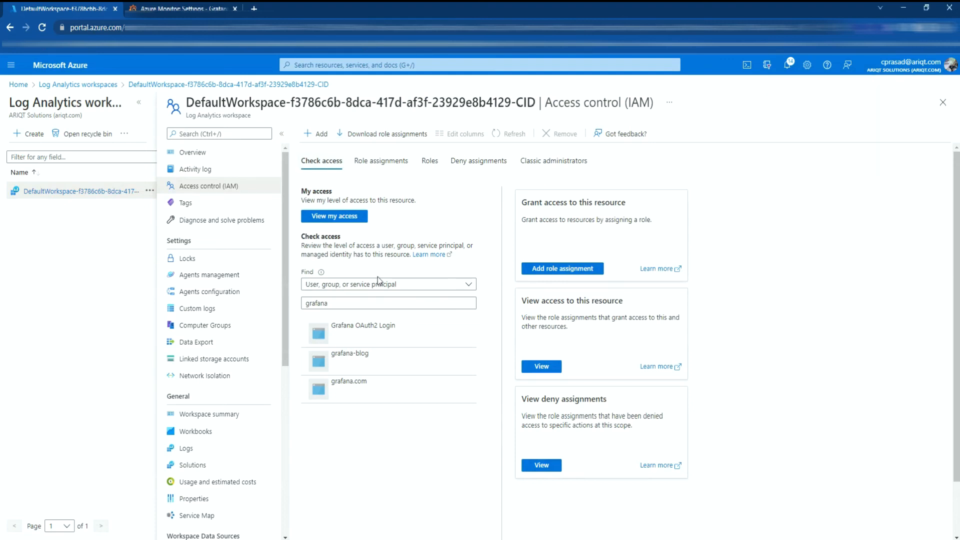
# Search the workspace's access check for "grafana" again and examine grafana-blog's role assignments.
pyautogui.moveTo(358, 303); pyautogui.dragTo(287, 311)
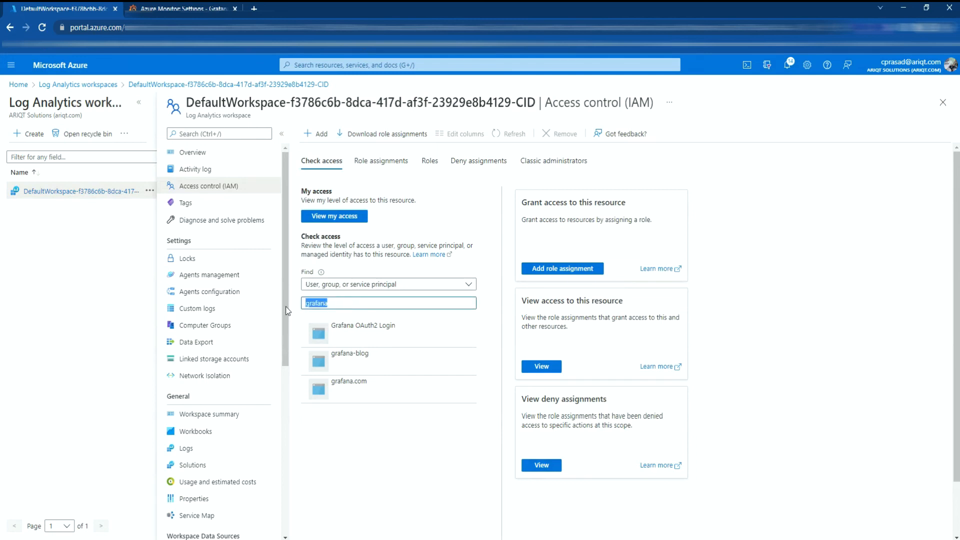
pyautogui.press('BackSpace')
pyautogui.write('na')
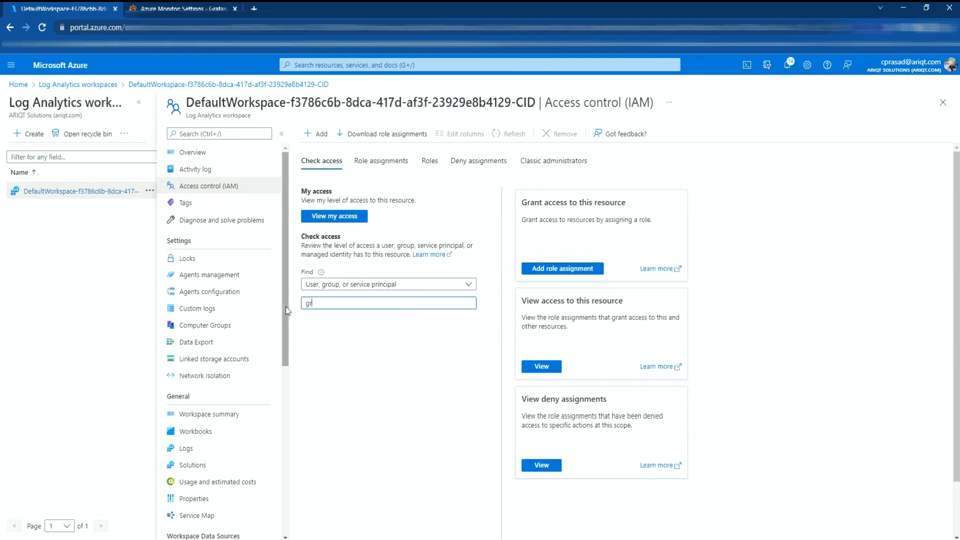
pyautogui.press('BackSpace')
pyautogui.press('BackSpace')
pyautogui.write('grafana')
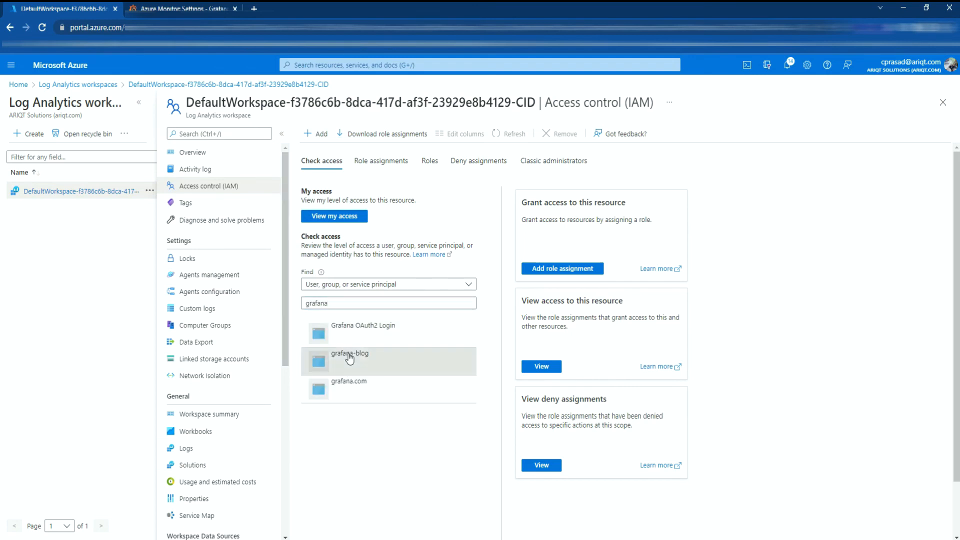
pyautogui.click(349, 357)
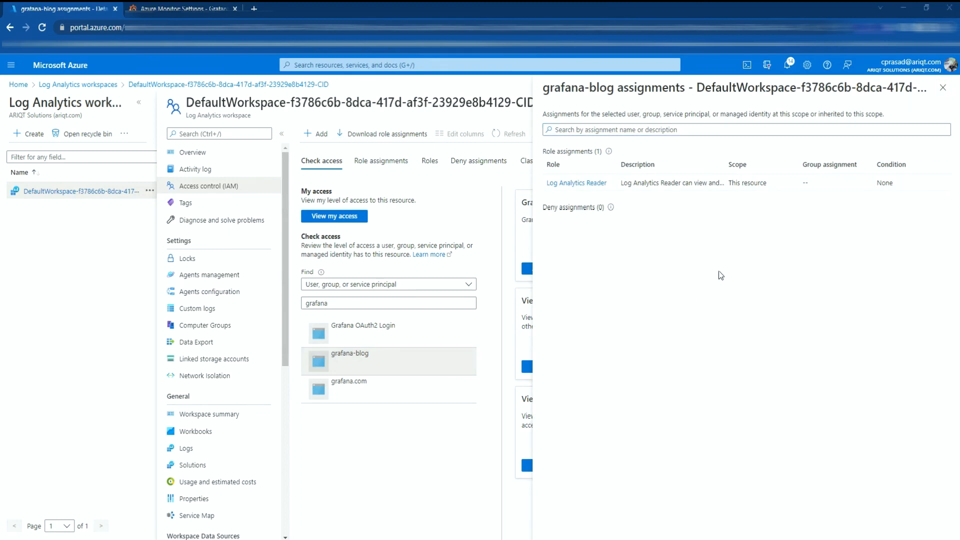
pyautogui.click(943, 87)
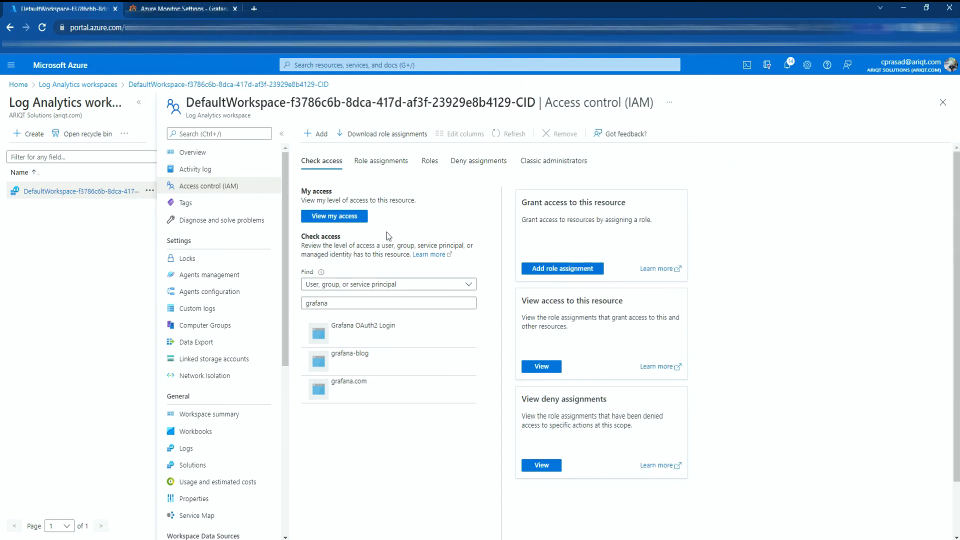
# Switch to Grafana and check which authentication fields the Azure Monitor data source offers.
pyautogui.click(180, 9)
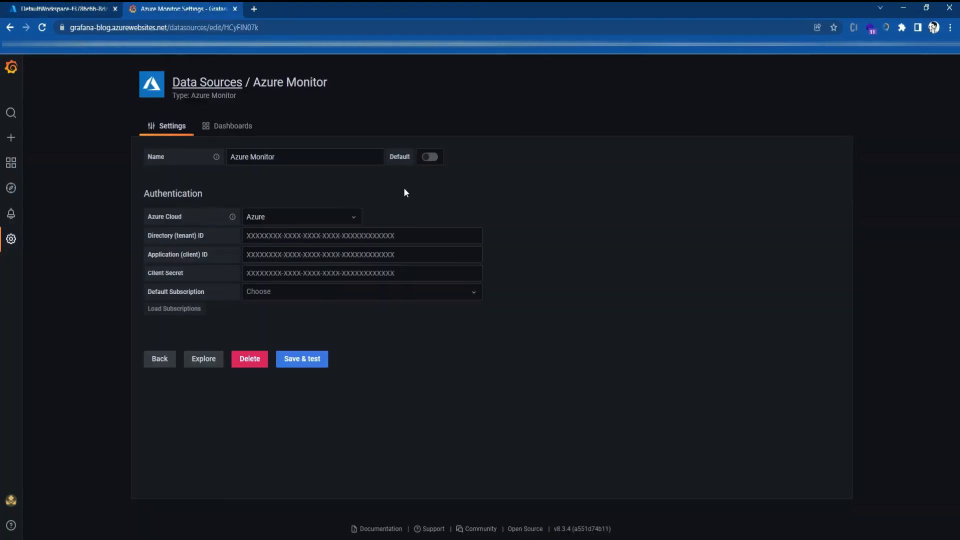
pyautogui.click(68, 6)
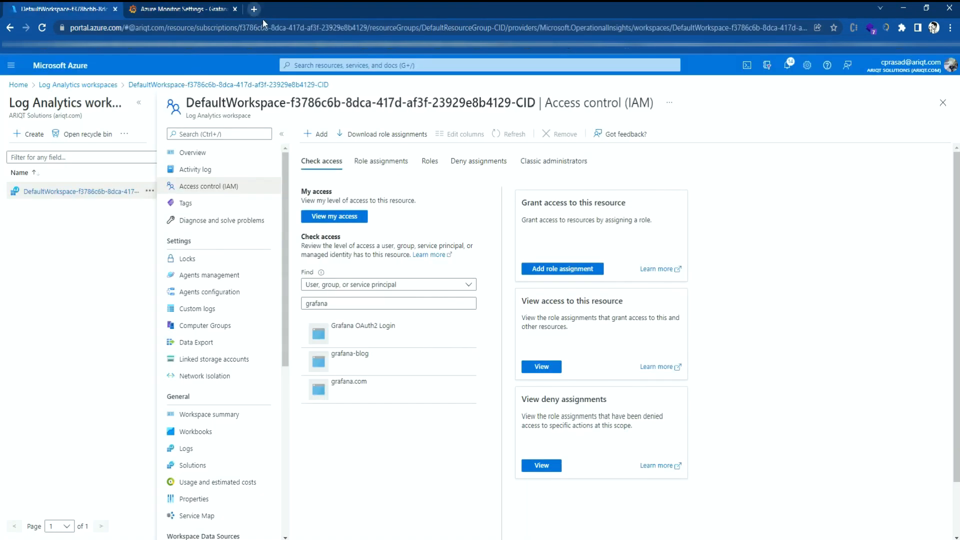
pyautogui.click(242, 14)
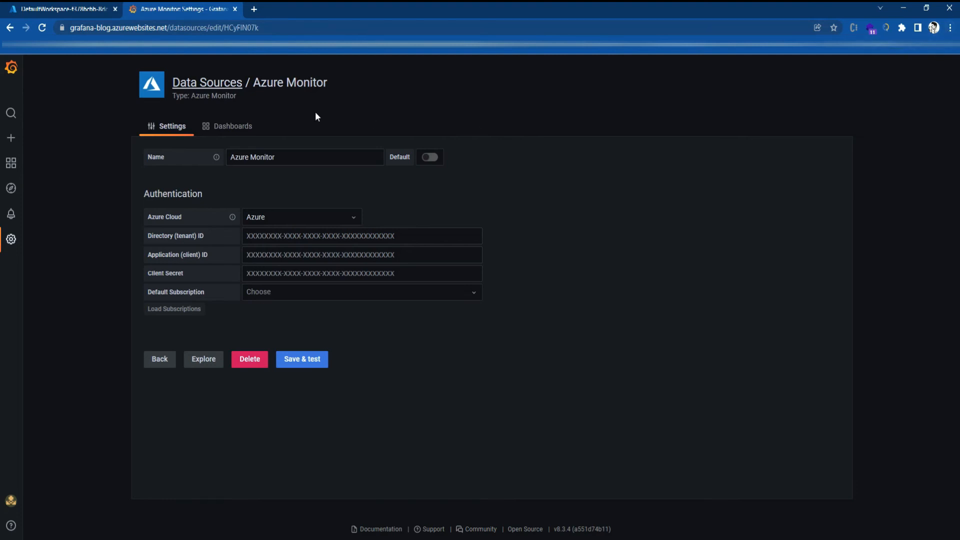
# Return to the Azure portal, open the grafana-blog App Service from the recent resources, and restart it.
pyautogui.click(80, 9)
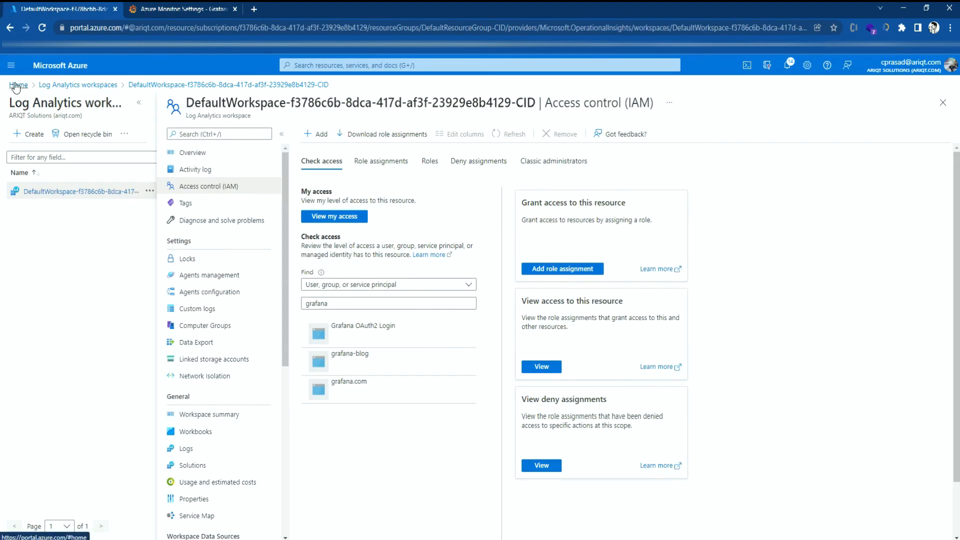
pyautogui.click(17, 85)
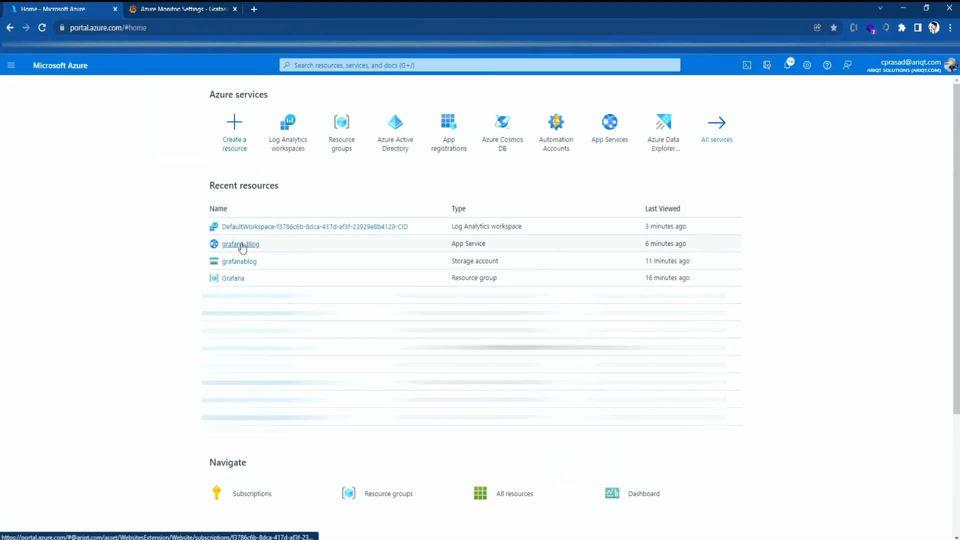
pyautogui.click(242, 245)
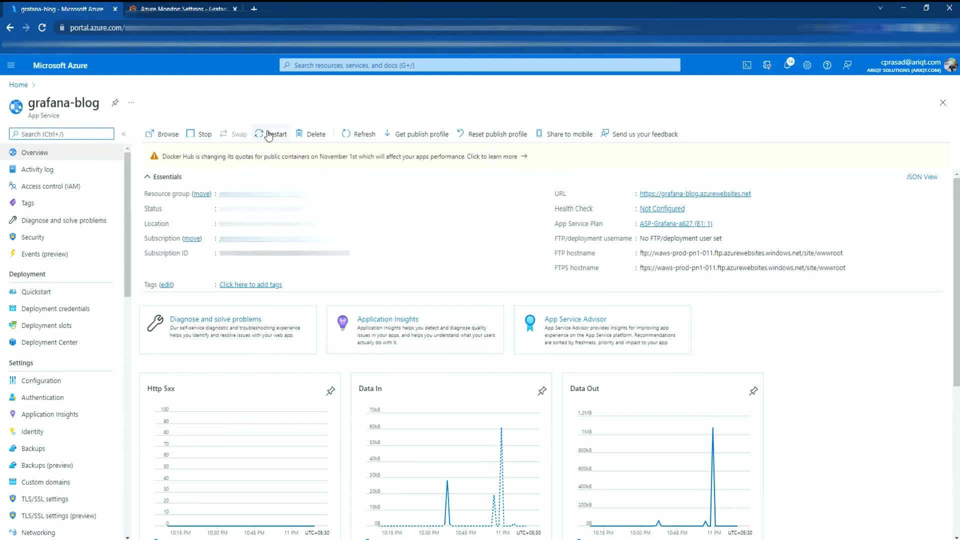
pyautogui.click(273, 135)
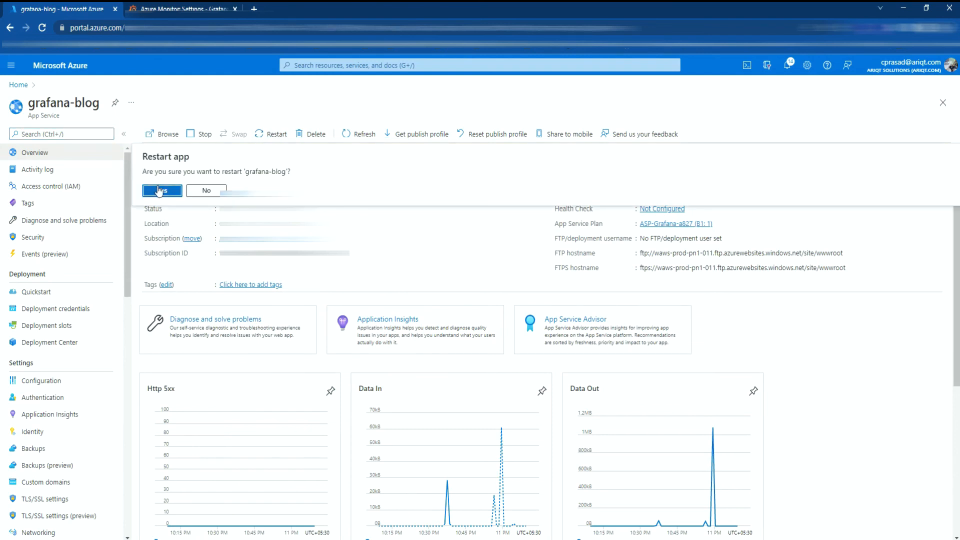
pyautogui.click(157, 190)
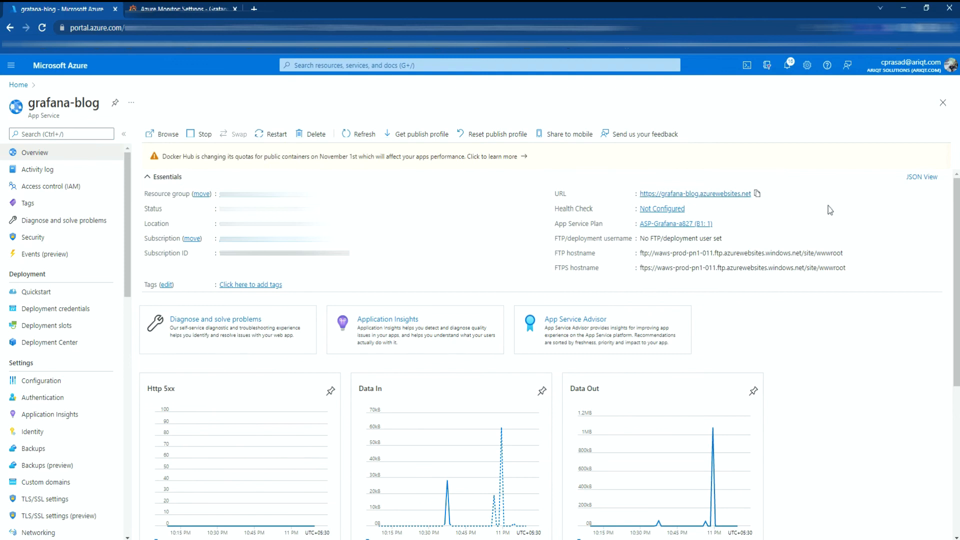
pyautogui.click(947, 29)
pyautogui.click(891, 70)
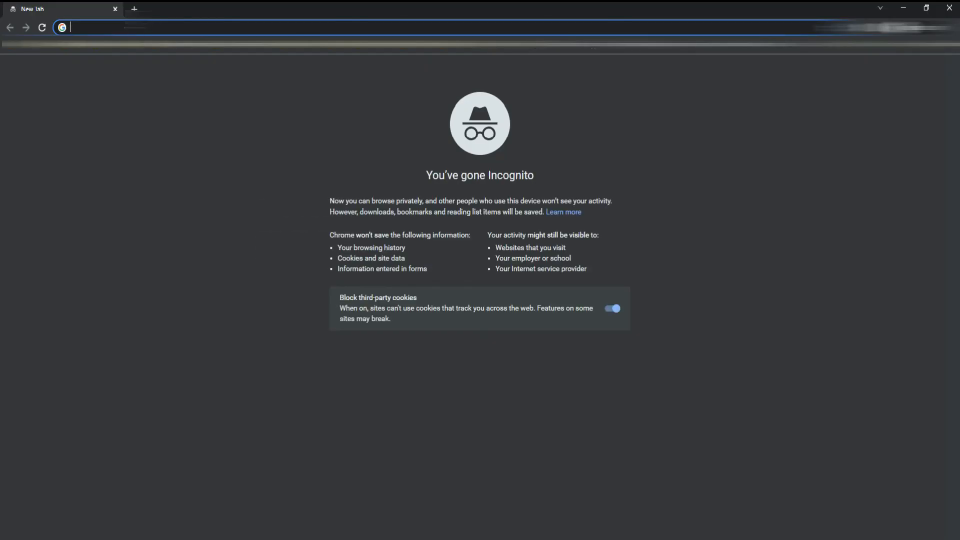
pyautogui.write('https://grafana-blog.azurewebsites.net/')
pyautogui.press('Return')
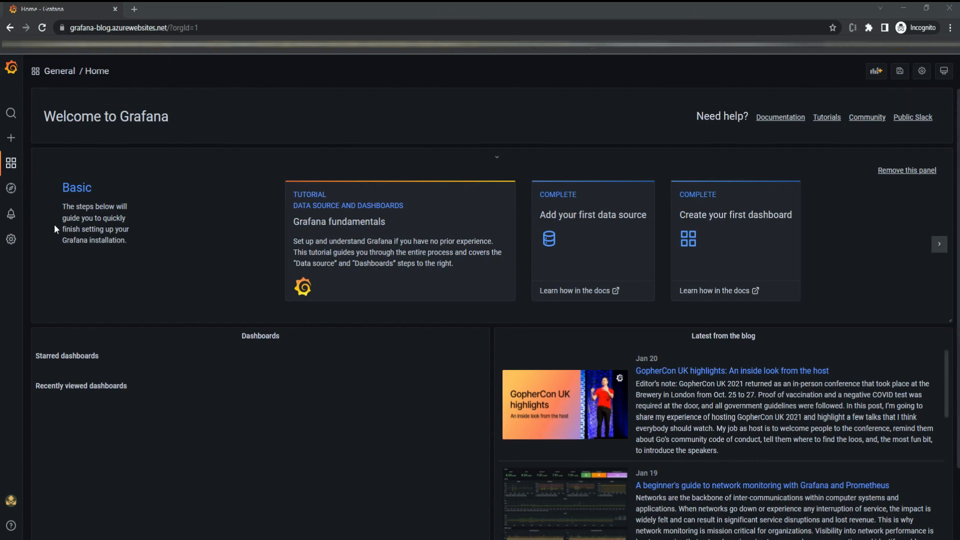
# Open the Azure Monitor data source from Grafana's configured data sources.
pyautogui.moveTo(11, 239)
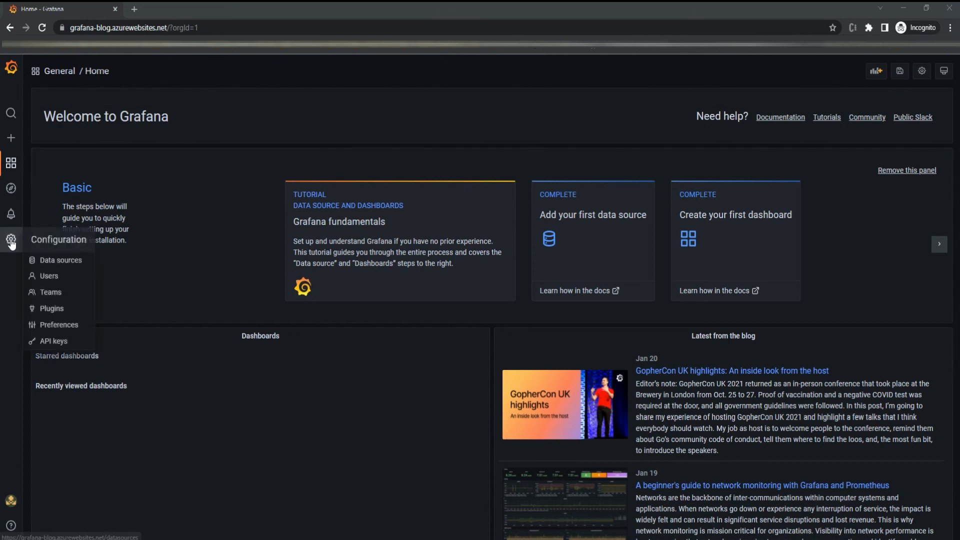
pyautogui.click(69, 264)
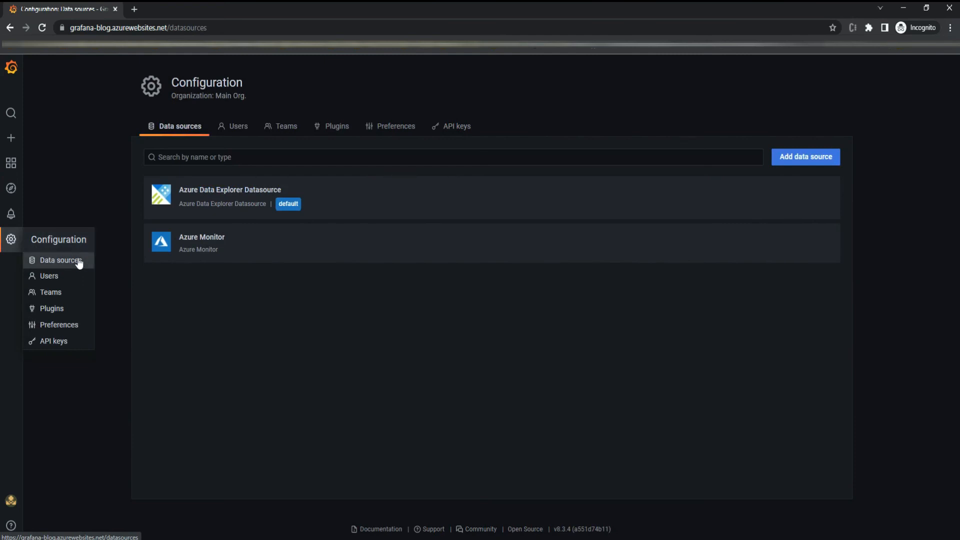
pyautogui.click(320, 247)
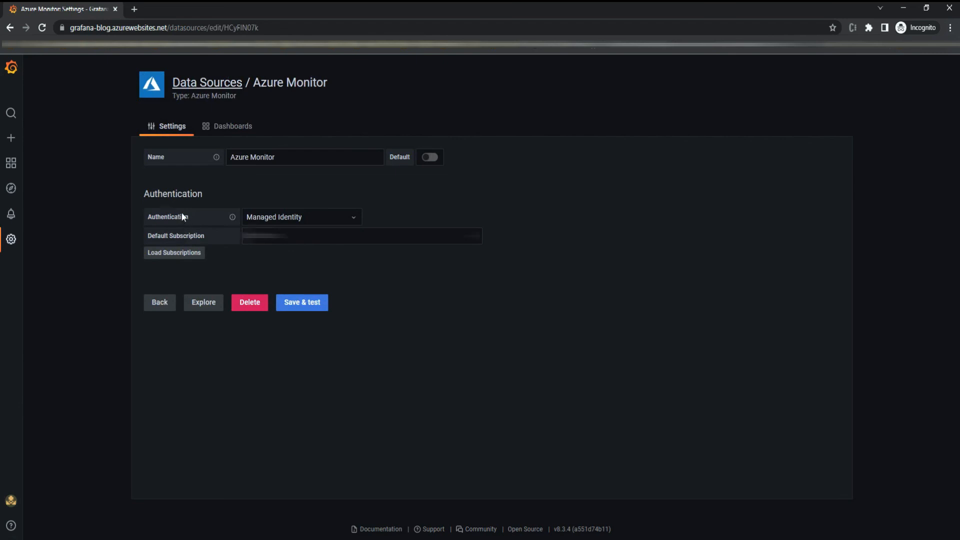
# Check the data source's authentication options, keep Managed Identity selected, and save and test the Azure Monitor connection.
pyautogui.click(336, 216)
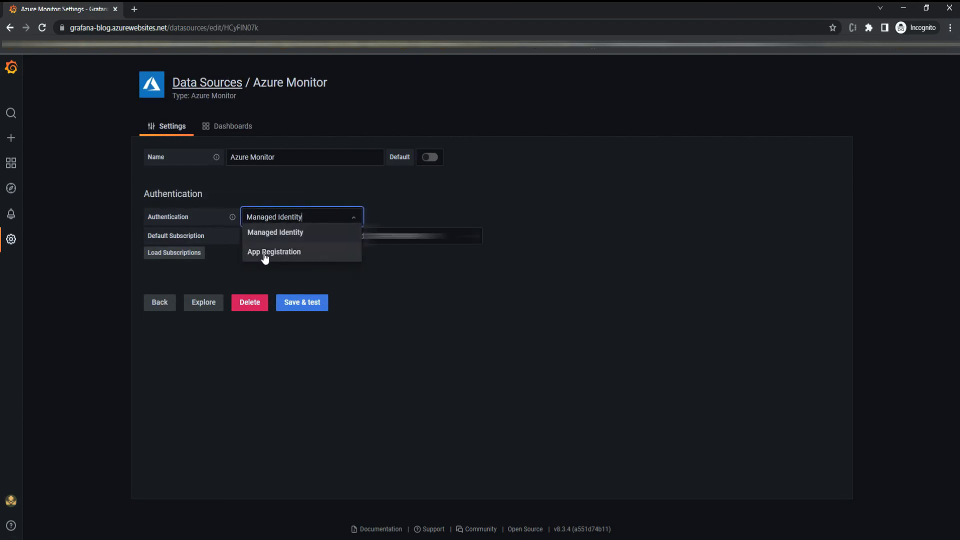
pyautogui.click(347, 276)
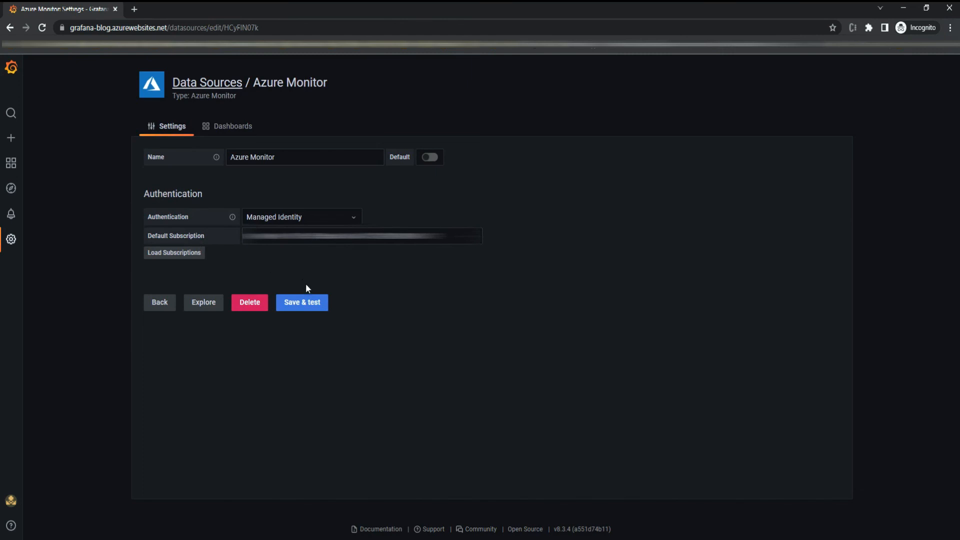
pyautogui.click(306, 303)
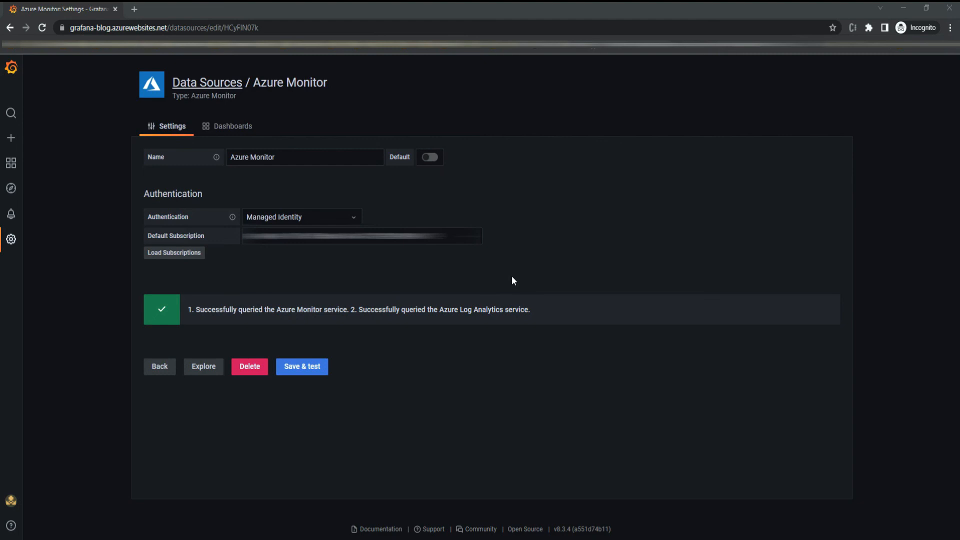
pyautogui.click(561, 539)
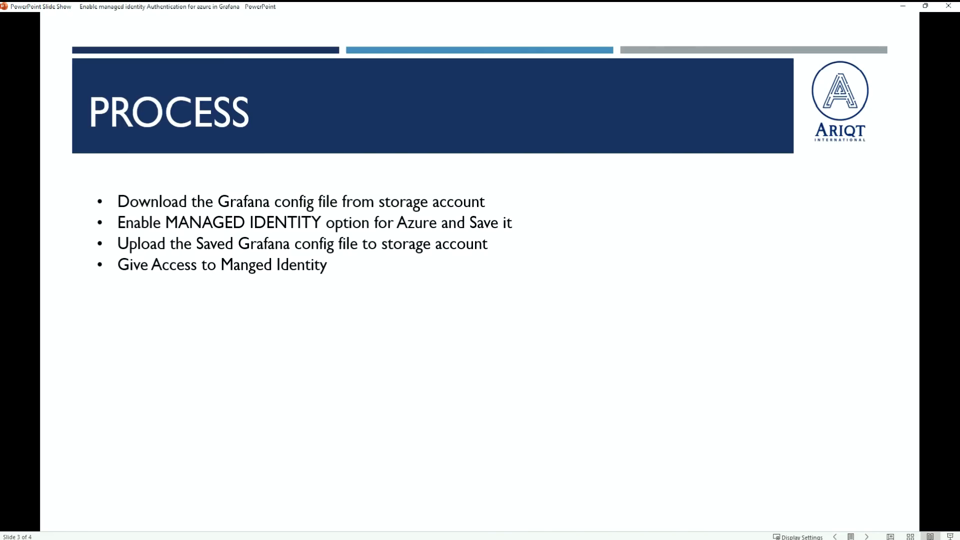
pyautogui.click(883, 255)
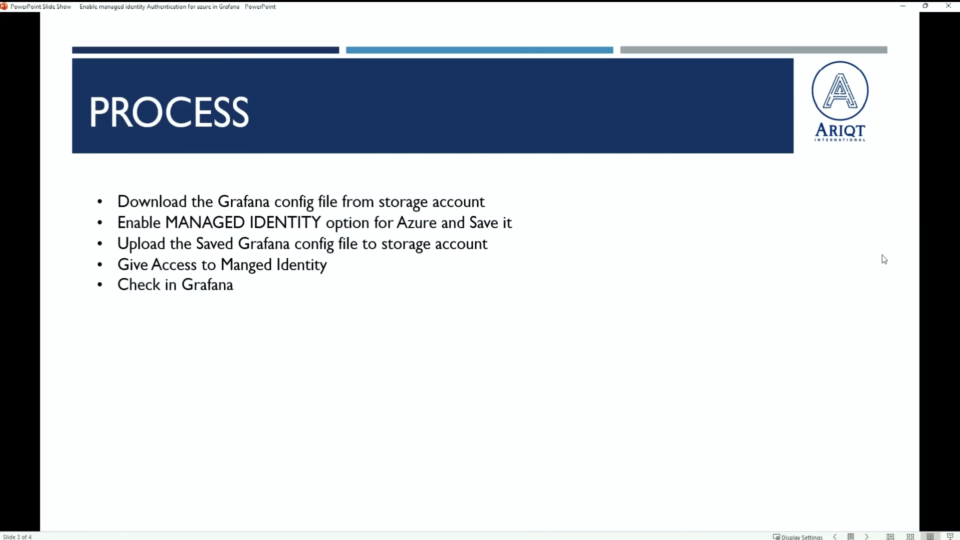
pyautogui.click(883, 255)
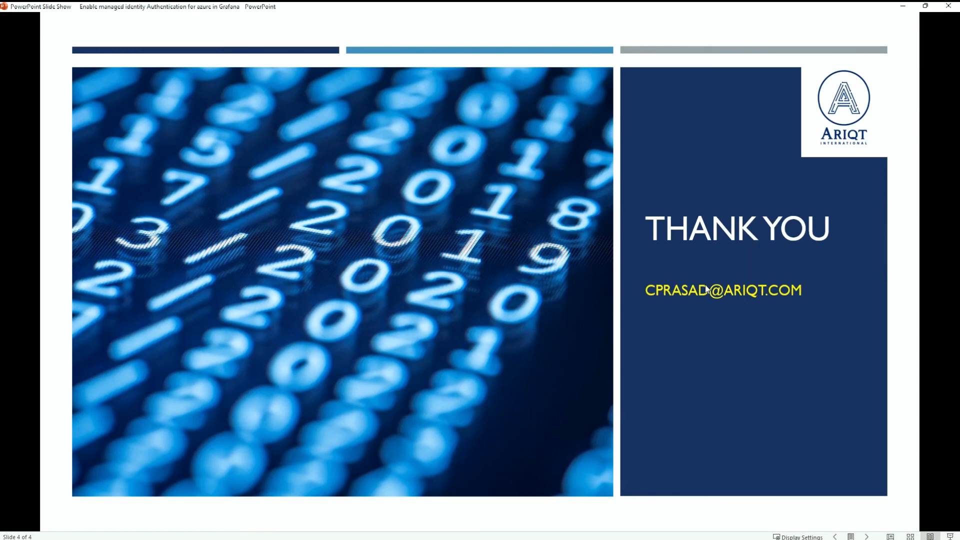